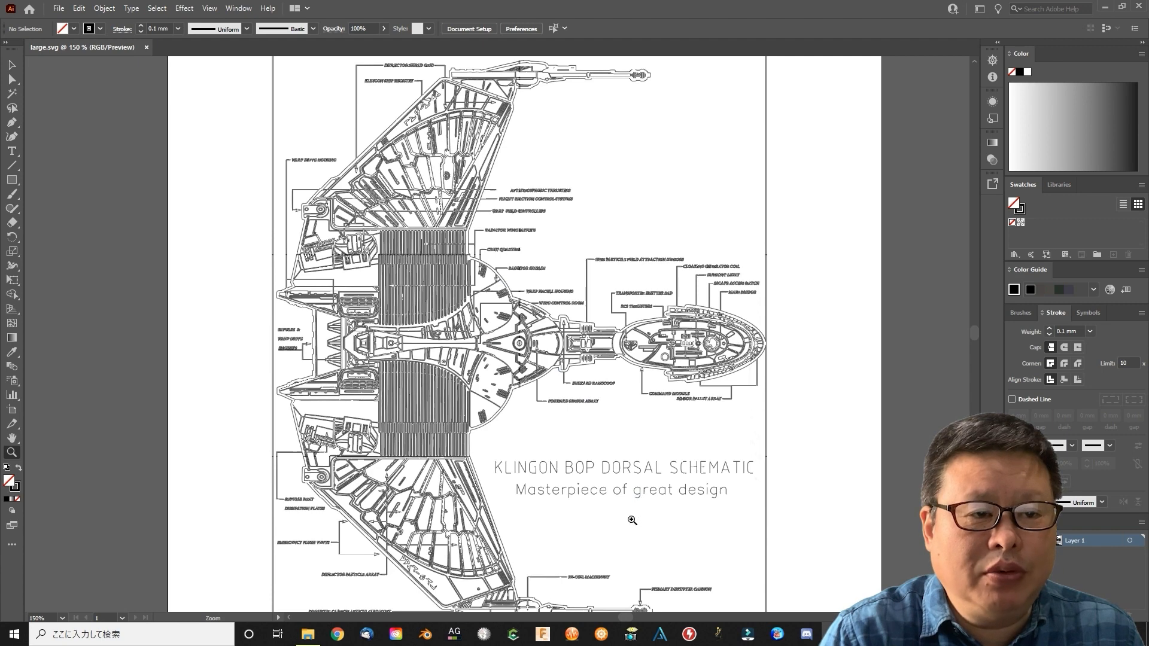
Examine the command module's line detail in the traced Klingon dorsal schematic up close
left_click(593, 351)
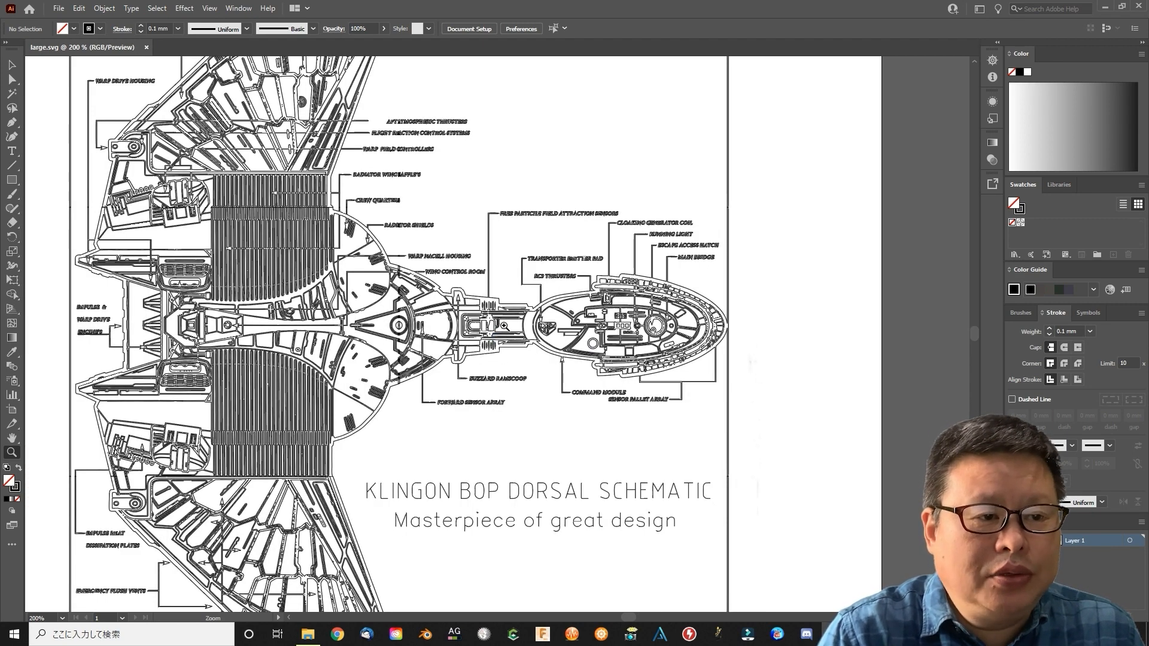
left_click(504, 326)
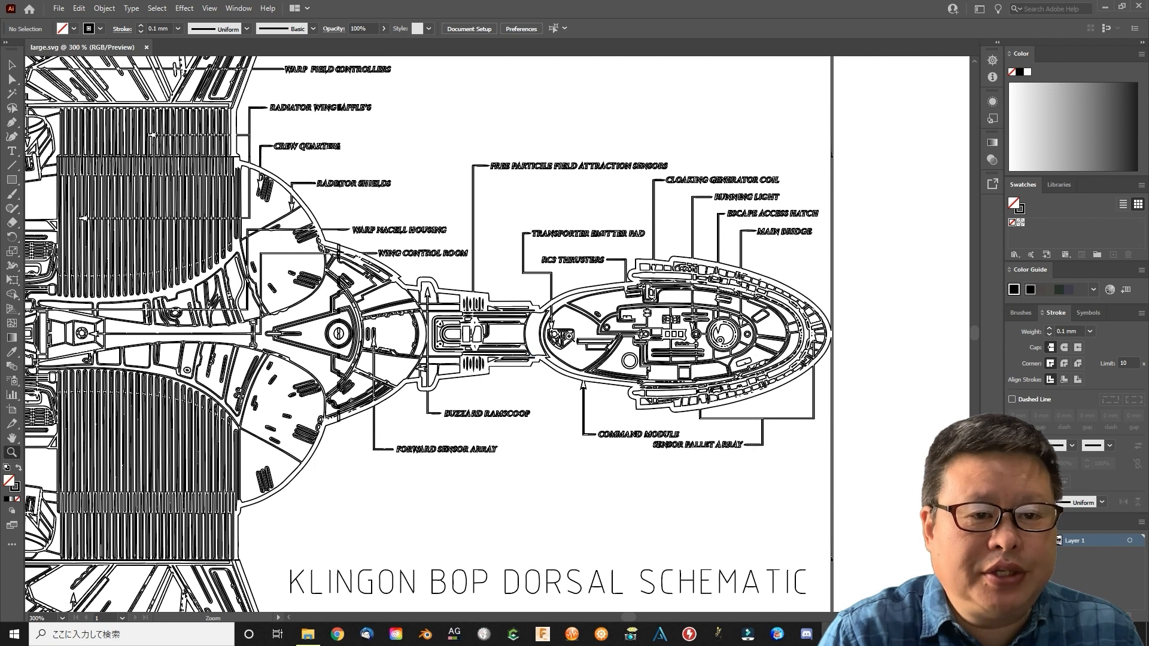
left_click(939, 327)
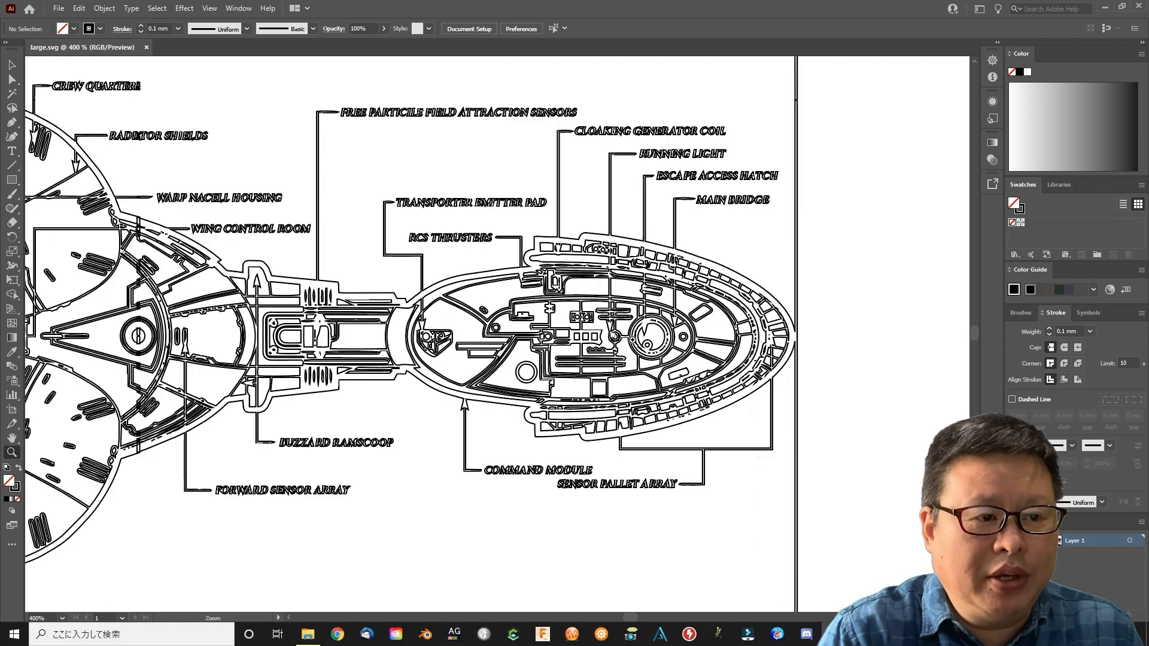
left_click(561, 330)
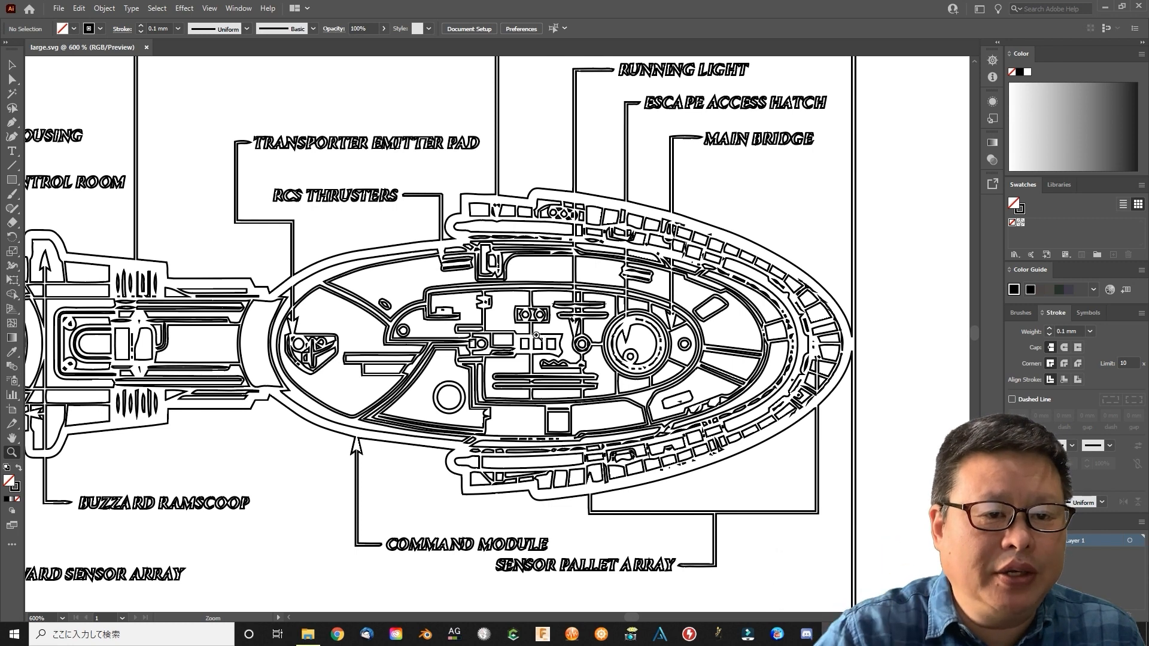
left_click(536, 336)
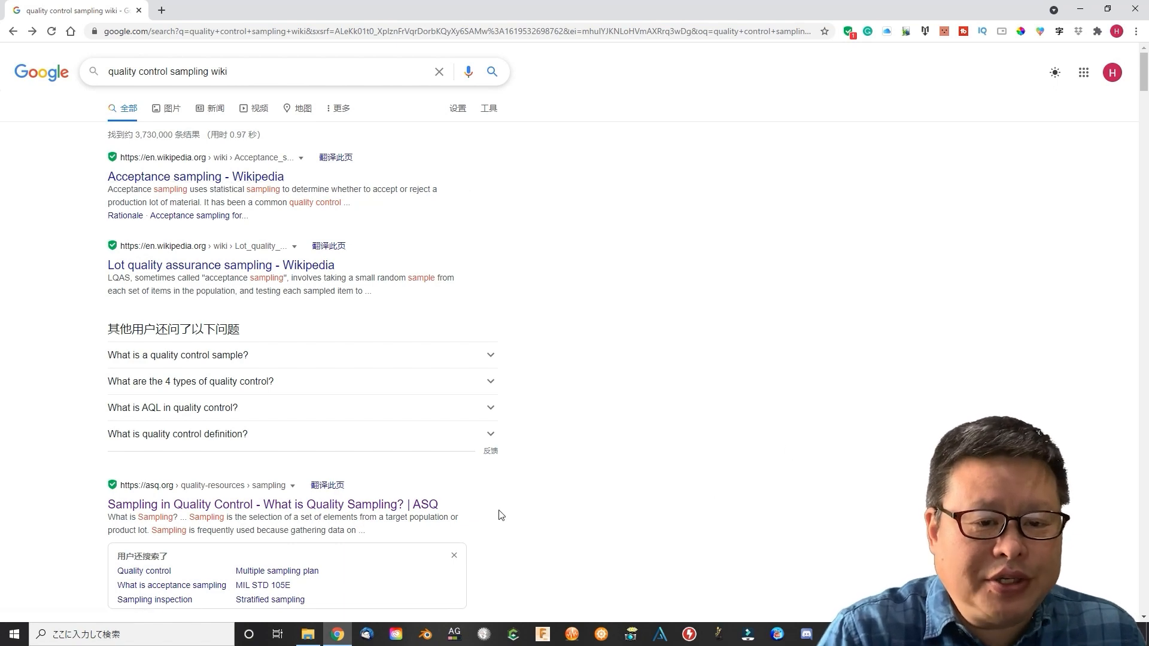
Open the ASQ article on sampling in quality control from the browser's search results and read through it
scroll(574, 500, "down", 3)
left_click(378, 328)
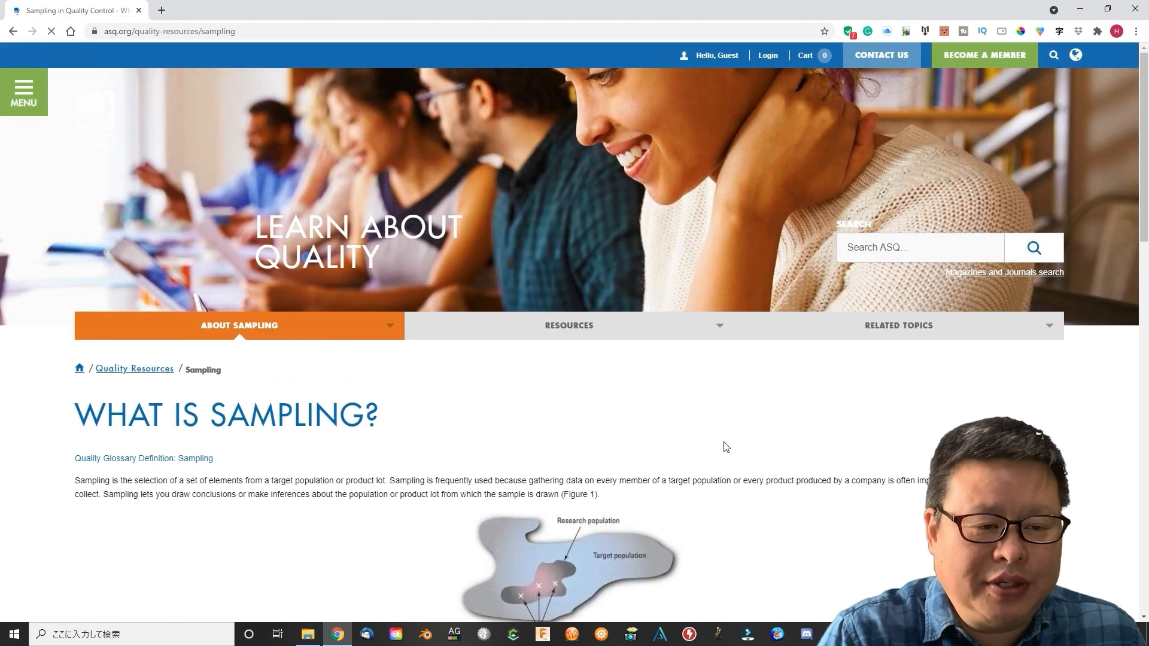
scroll(719, 431, "down", 5)
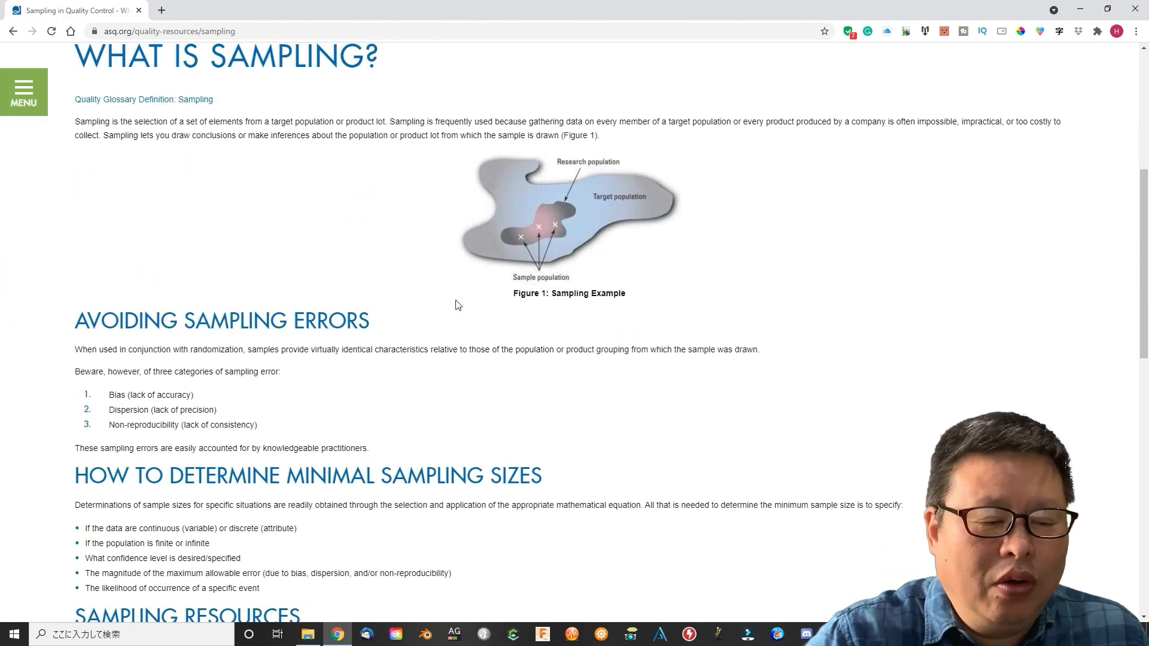
scroll(443, 306, "up", 1)
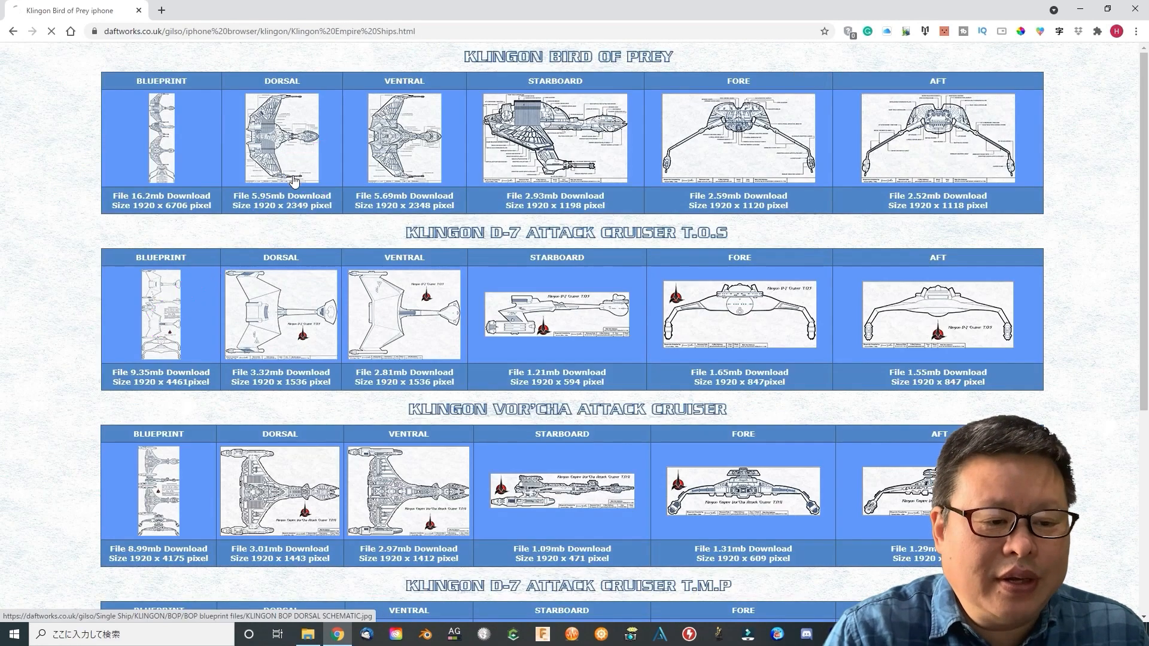
Open the Klingon Bird of Prey dorsal schematic from the ship gallery and view the image in Illustrator
left_click(305, 190)
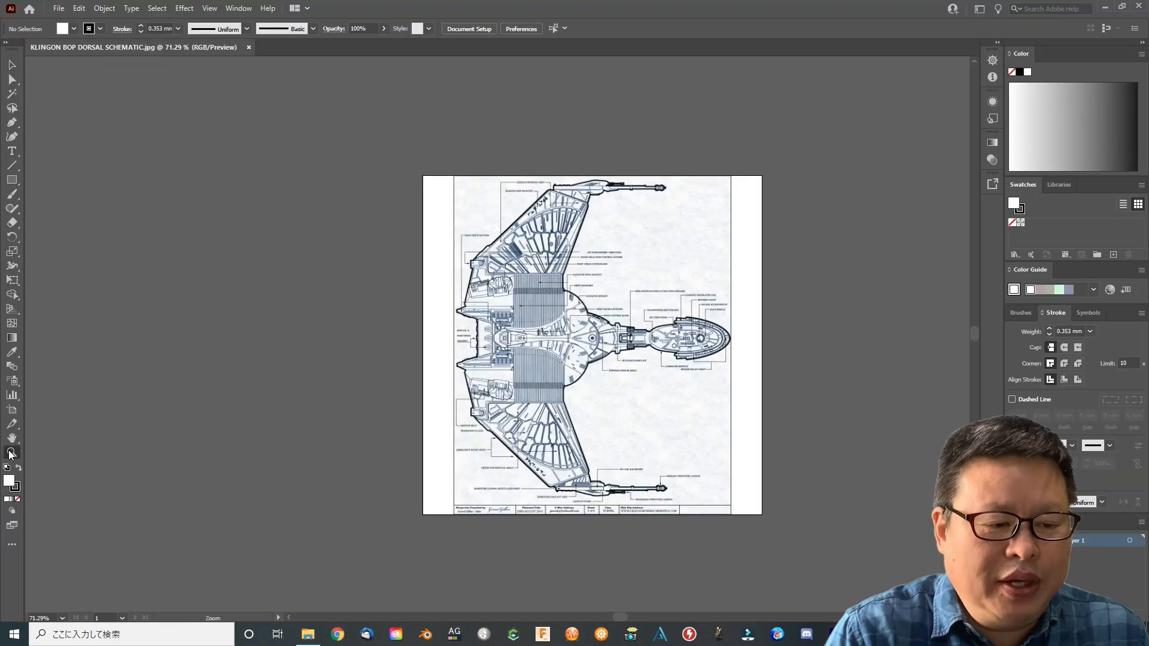
left_click(11, 453)
left_click(506, 321)
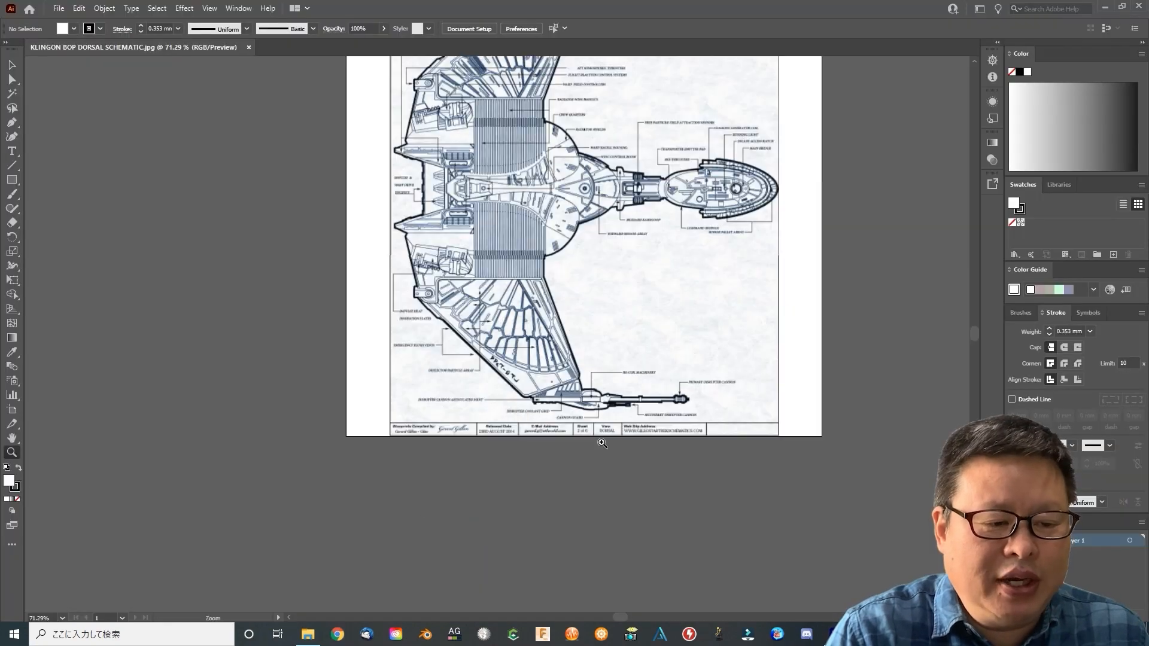
left_click(506, 322)
mouse_move(973, 338)
left_mouse_down()
mouse_move(971, 325)
mouse_move(968, 336)
left_mouse_up()
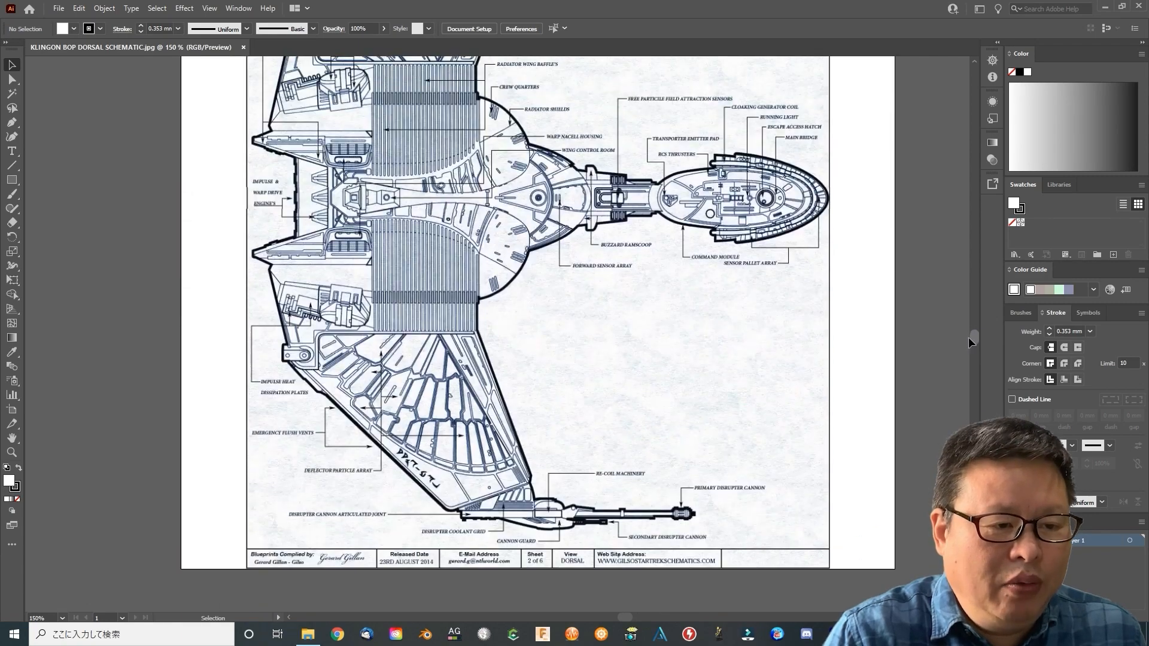
Draw an unfilled rectangle about 61 by 36.5 mm over the schematic's lower wing tip and title block
left_click(415, 397)
left_click(416, 398)
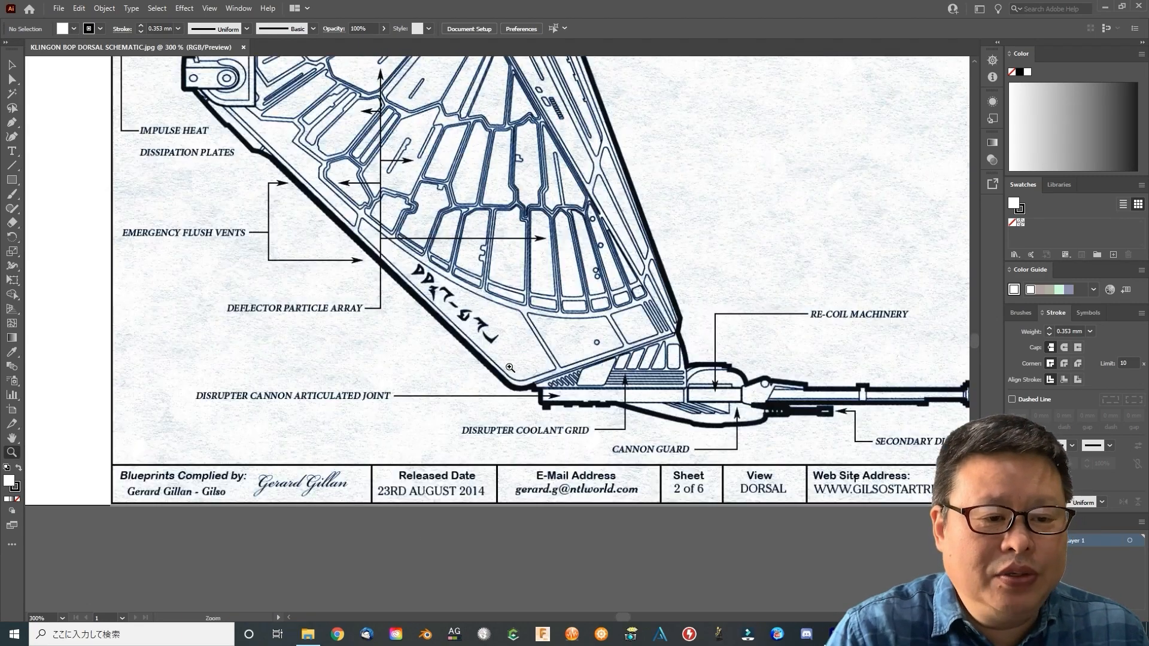
left_click(415, 397)
left_click_drag(12, 181, 60, 179)
left_click_drag(166, 210, 750, 557)
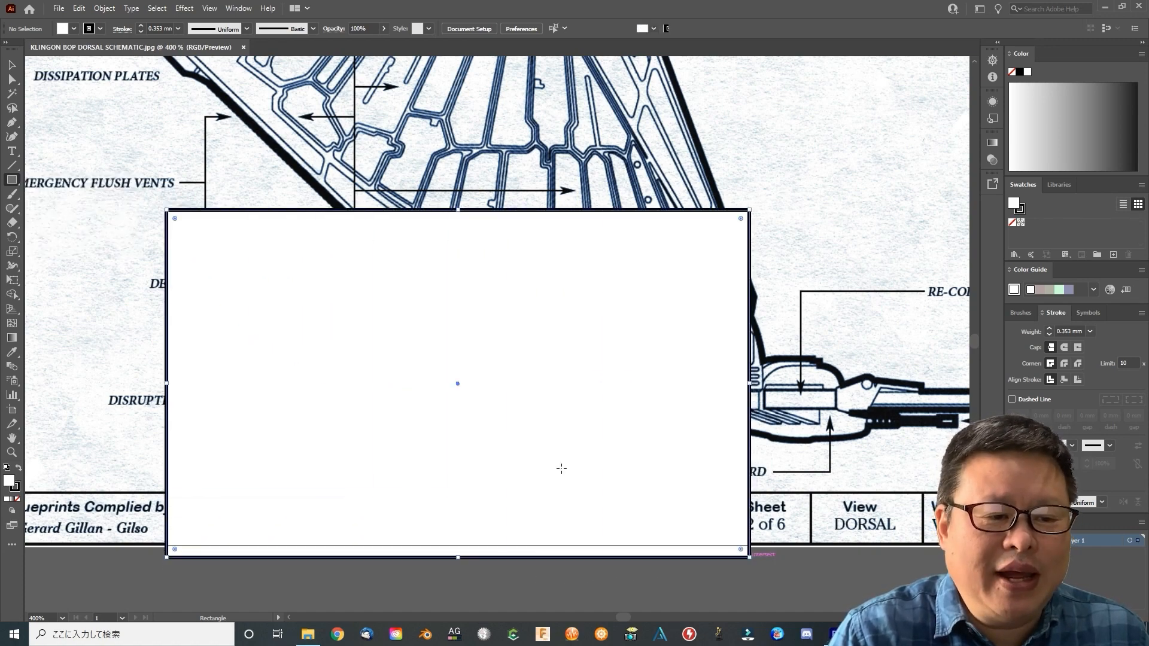
left_click(74, 29)
left_click(8, 48)
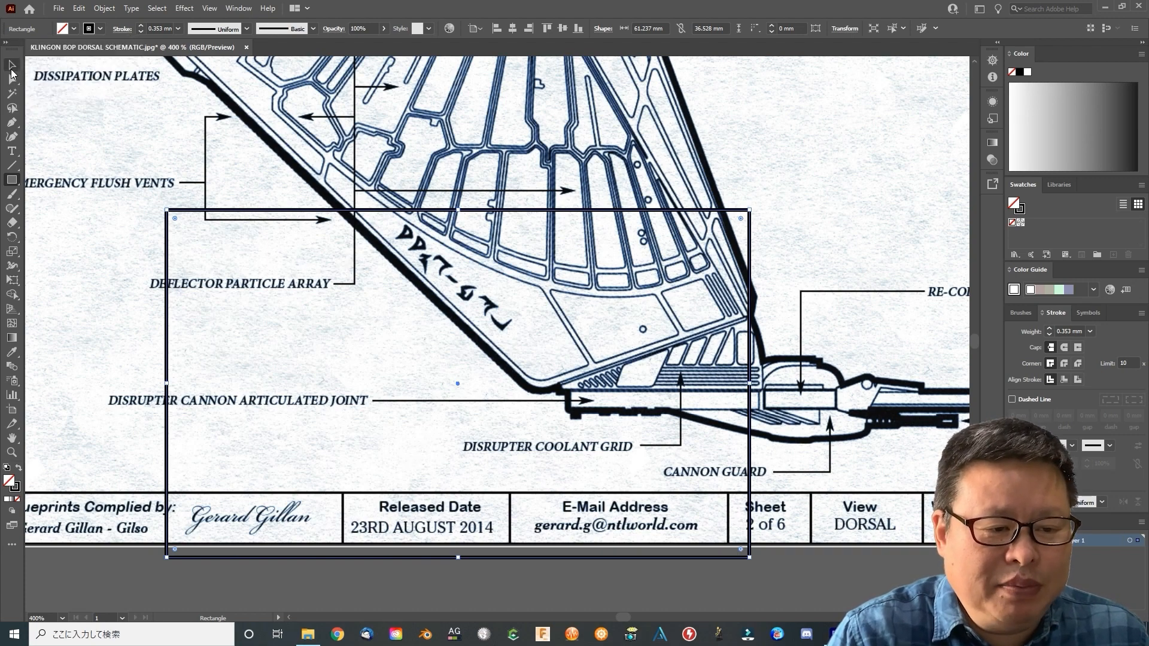
Crop the schematic image to the rectangle with a clipping mask and move the clipped sample slightly upward
left_click(85, 105)
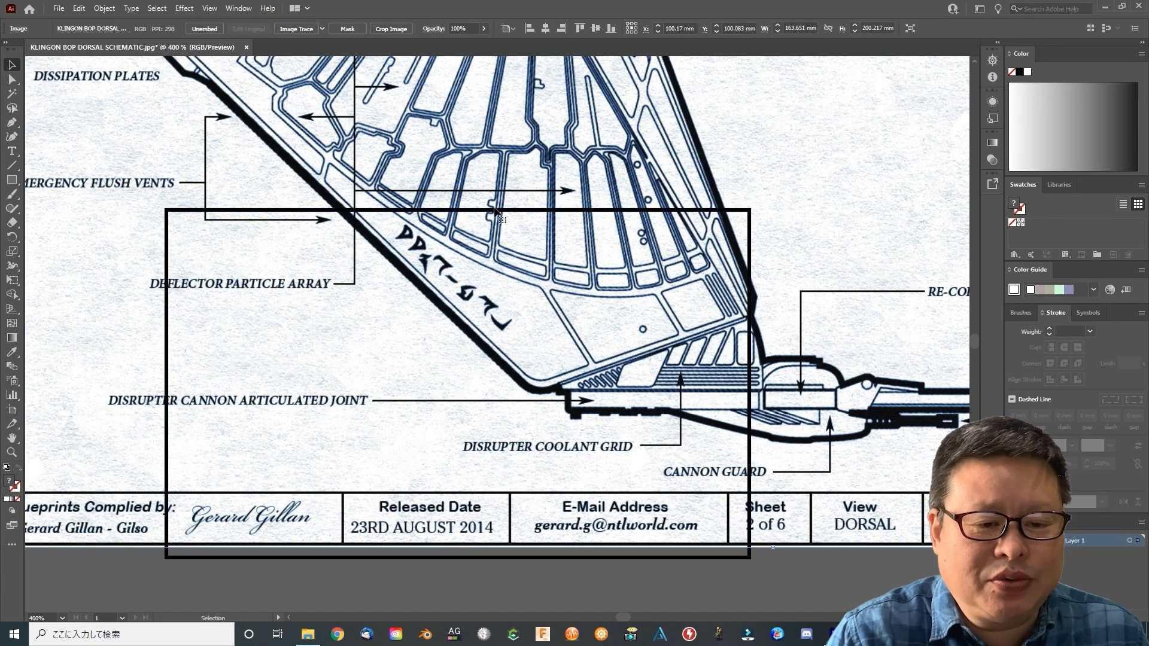
left_click(748, 210)
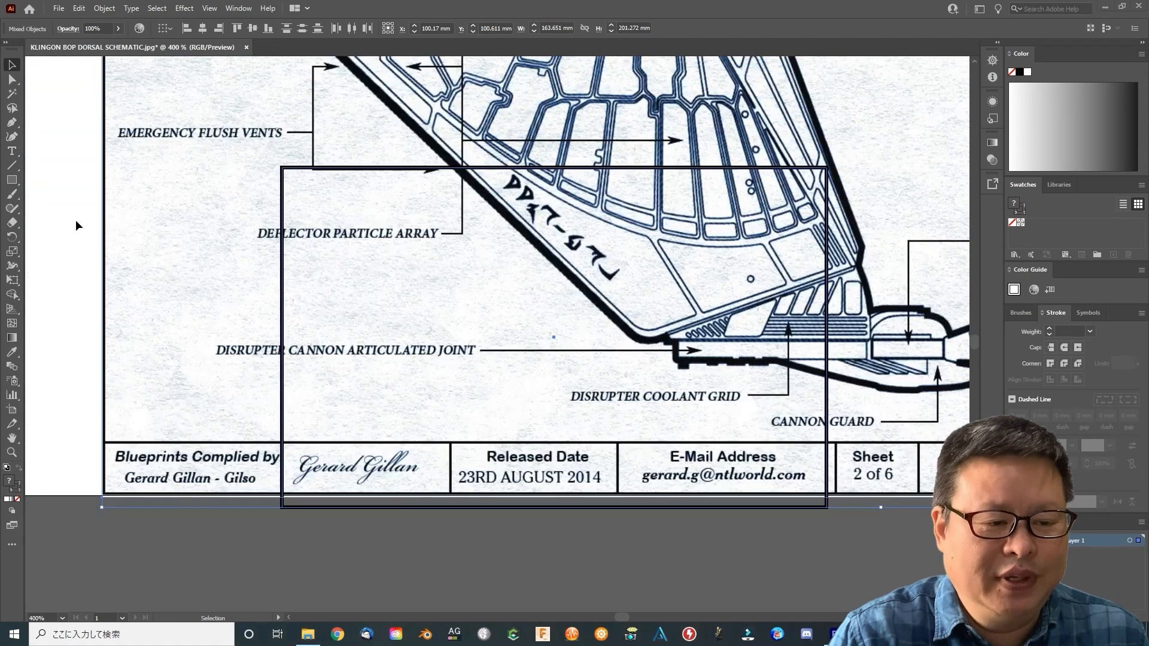
left_click(76, 221)
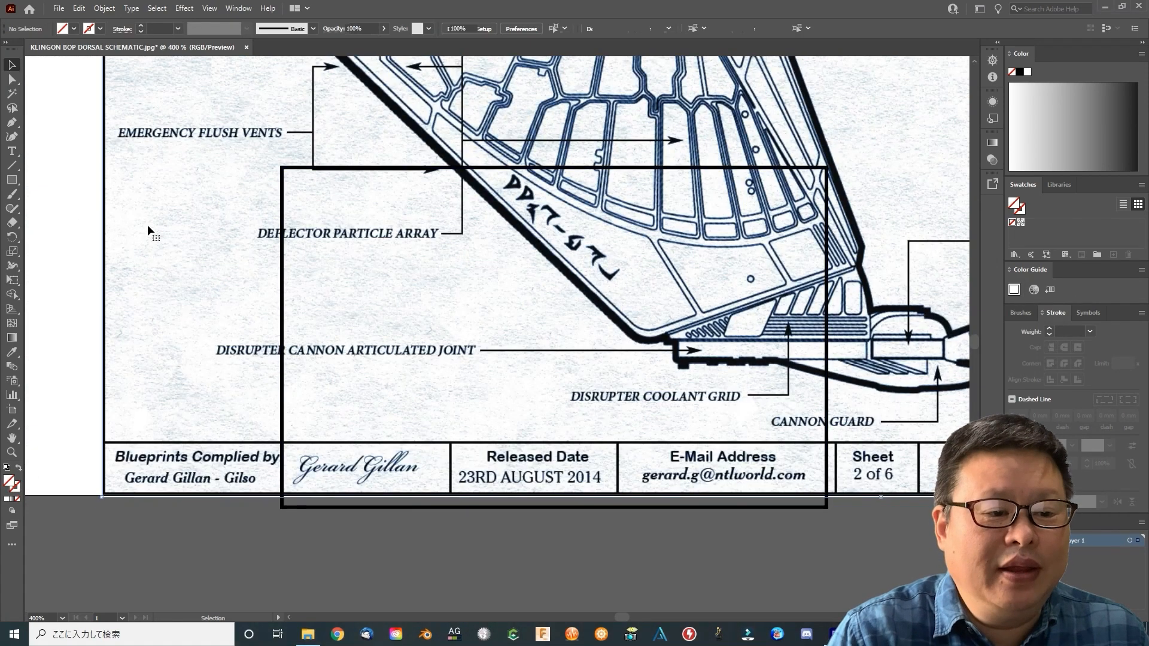
left_click(148, 227)
left_click(315, 170, "shift")
right_click(353, 171)
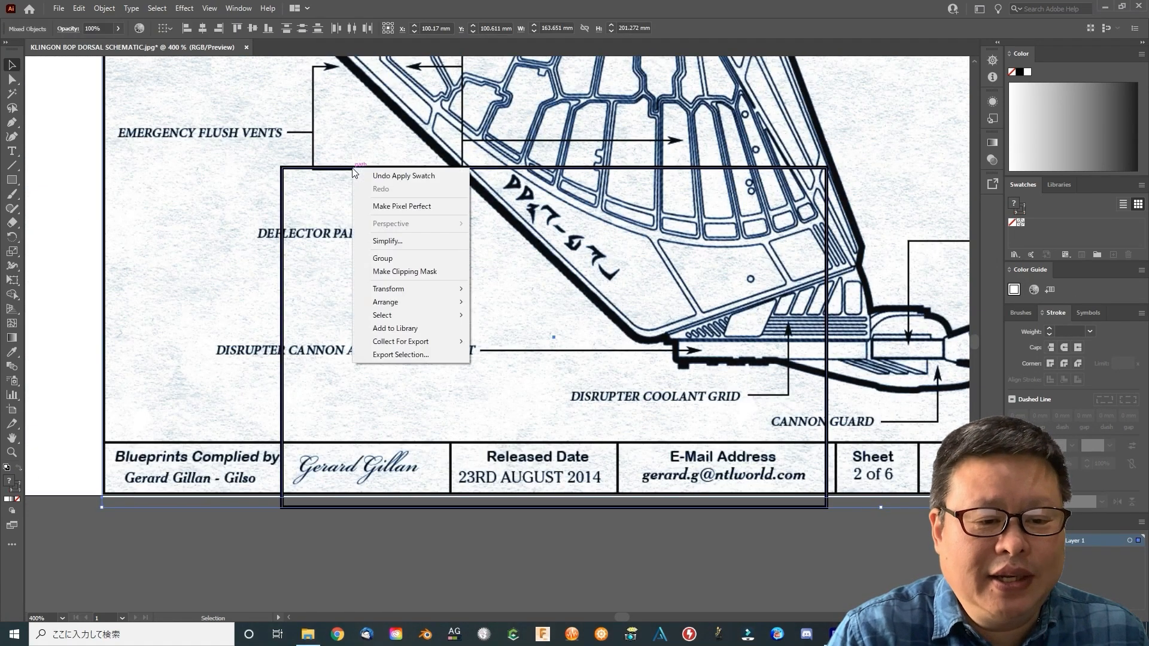
left_click(428, 271)
left_click(104, 8)
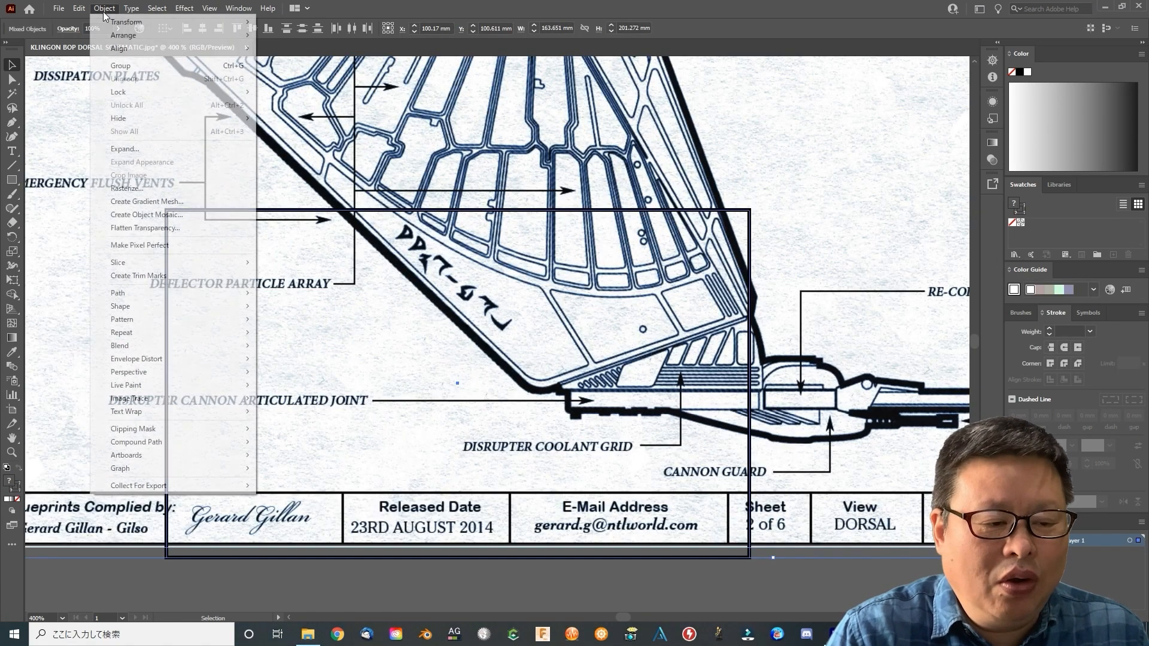
left_click(285, 430)
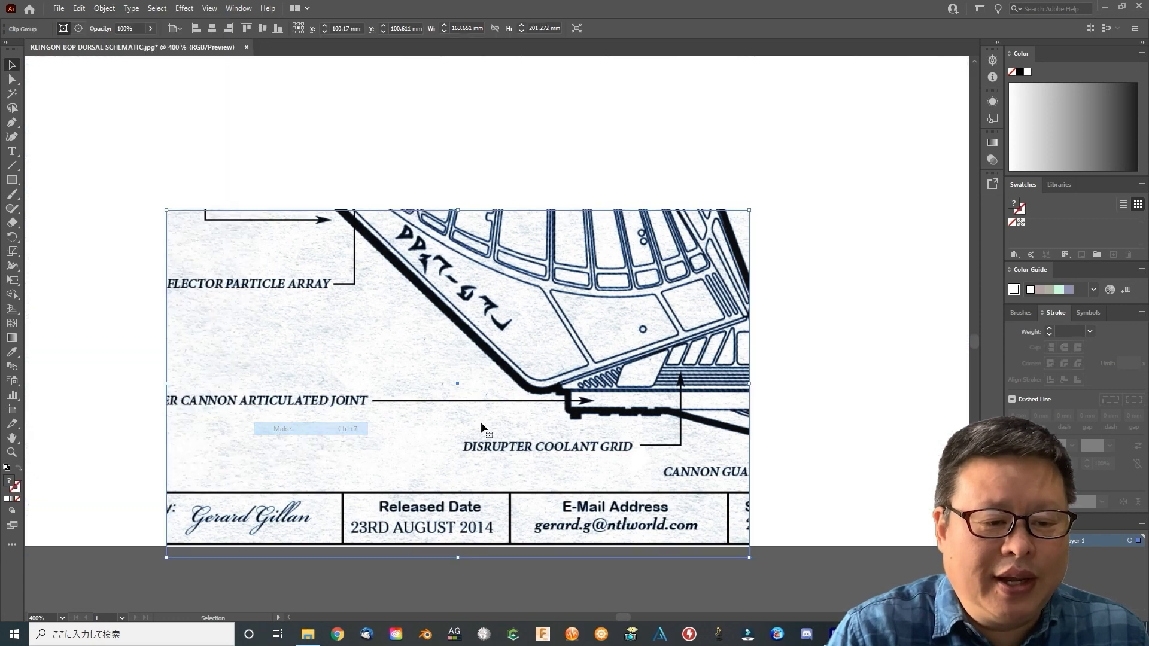
left_click_drag(526, 347, 533, 270)
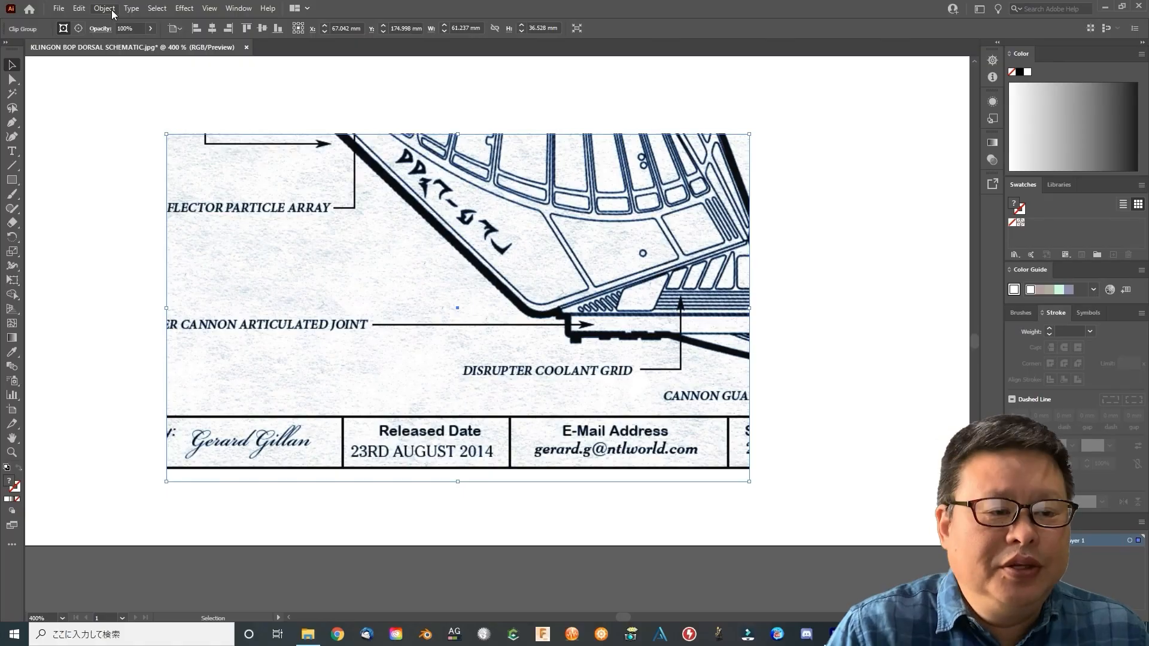
Rasterize the clipped sample in RGB at a resolution of 600 ppi with a white background
left_click(106, 10)
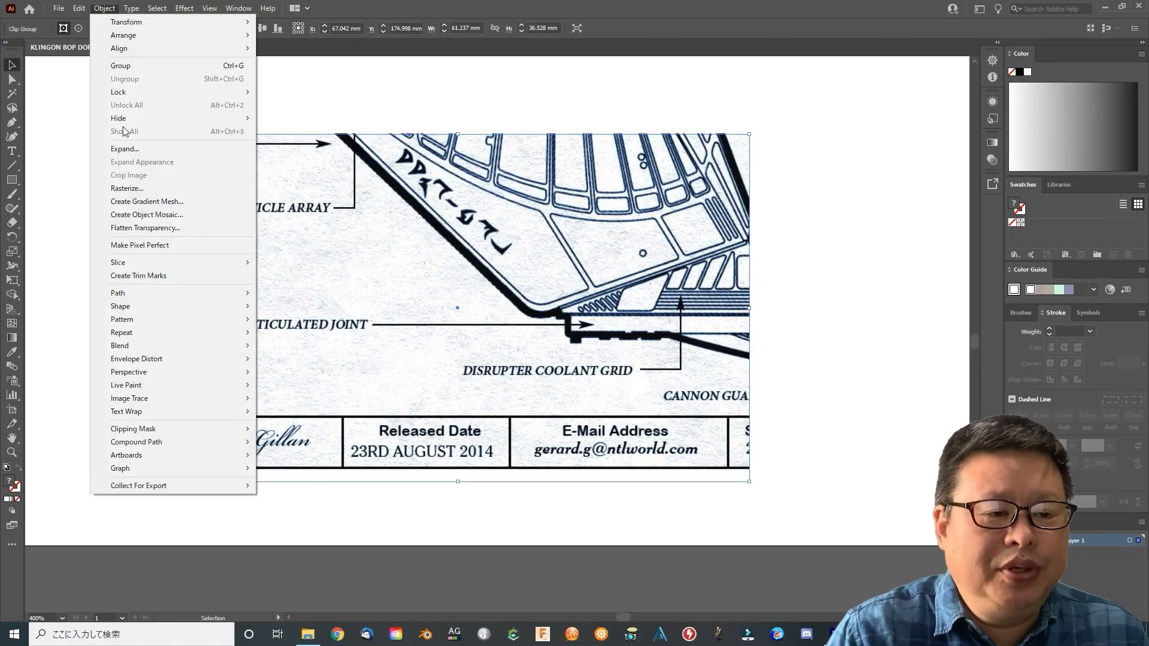
left_click(127, 188)
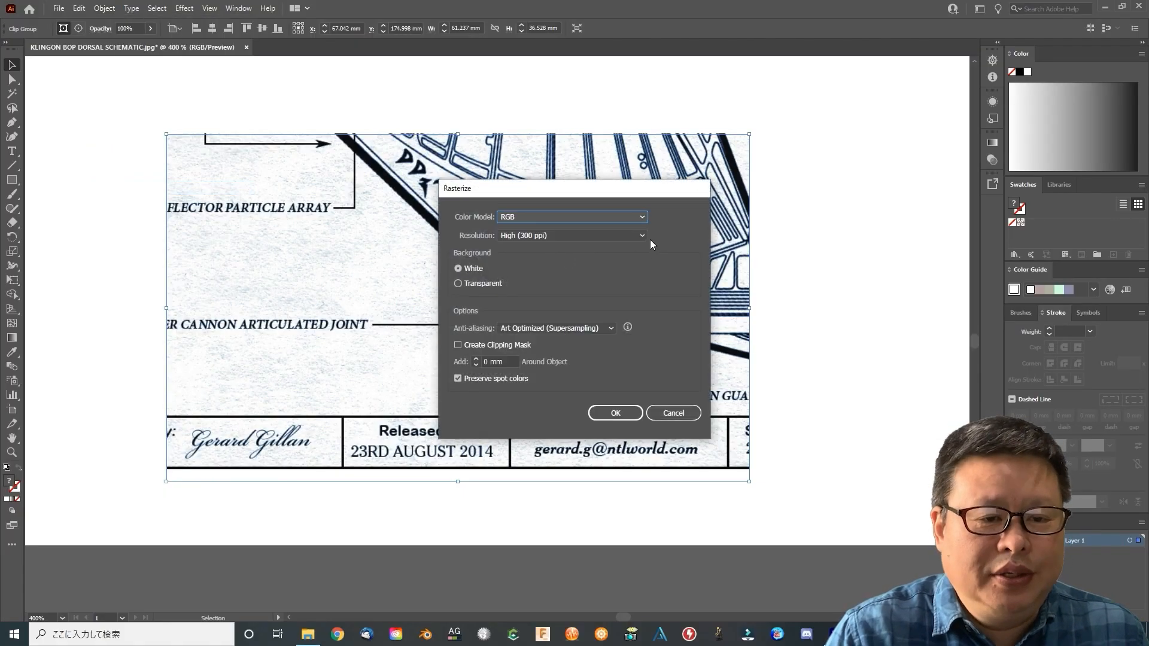
left_click(643, 235)
left_click(528, 304)
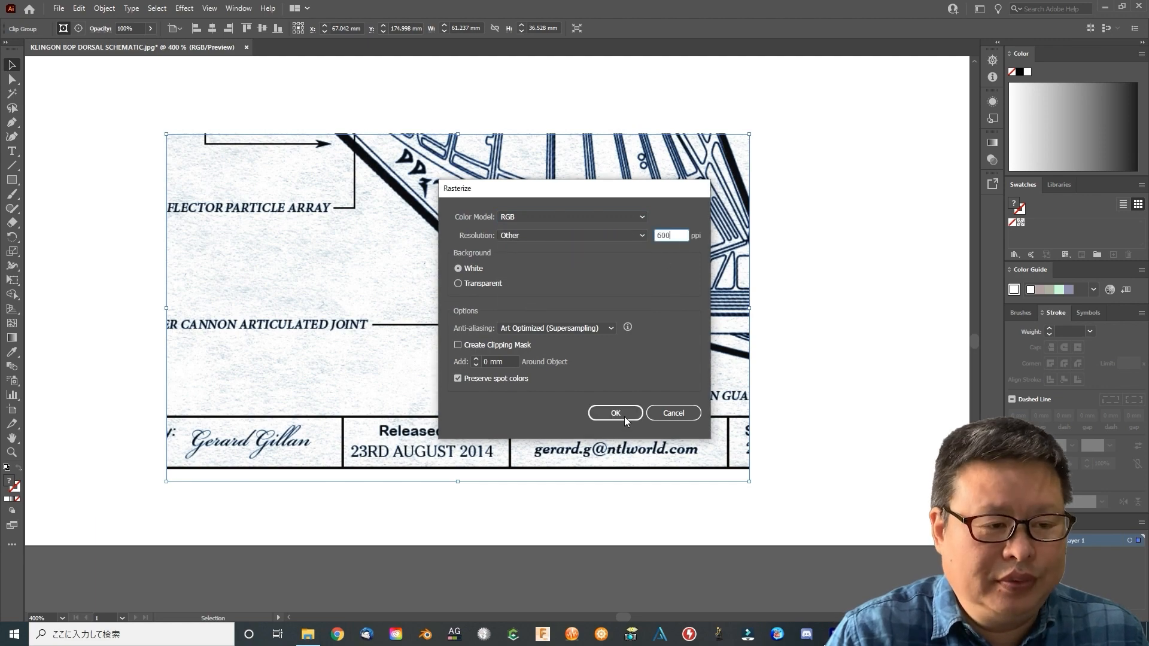
left_click(615, 413)
Trace the rasterized sample with 1 px noise and white ignored, showing outlines over the source image
left_click(104, 8)
mouse_move(150, 399)
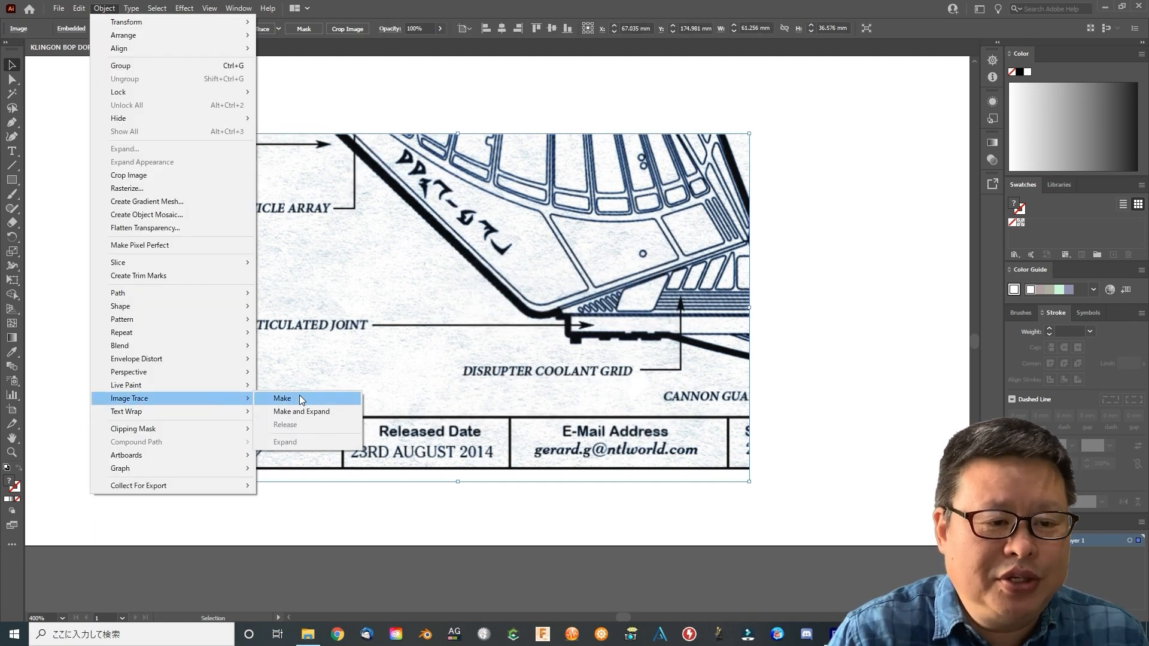
left_click(300, 397)
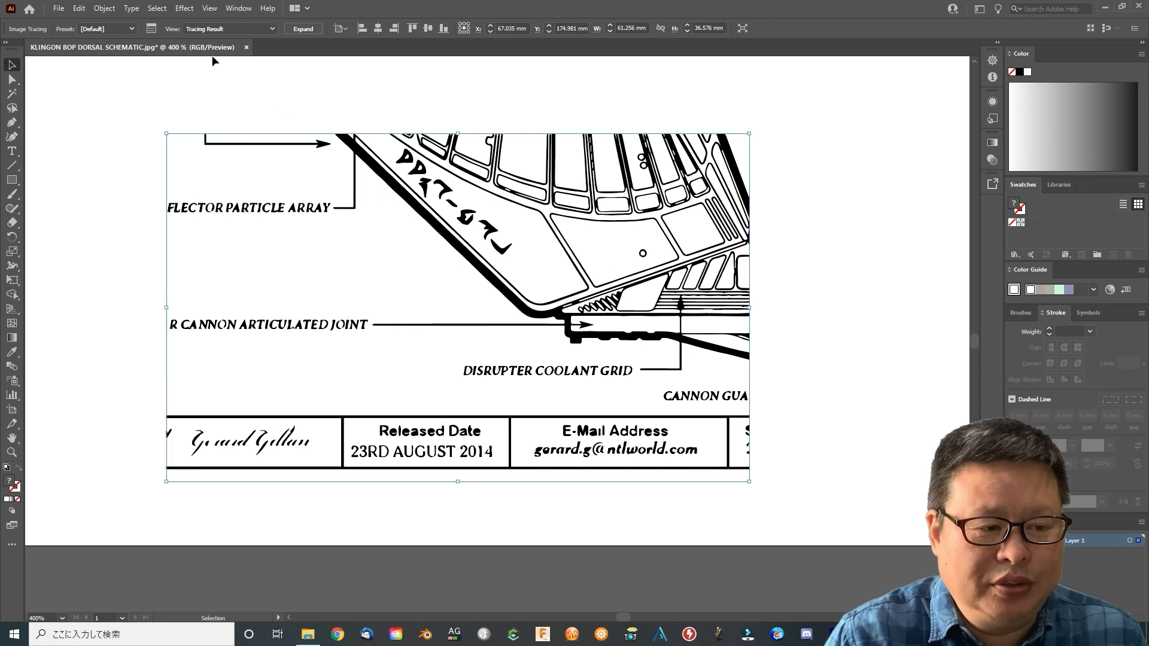
left_click(152, 28)
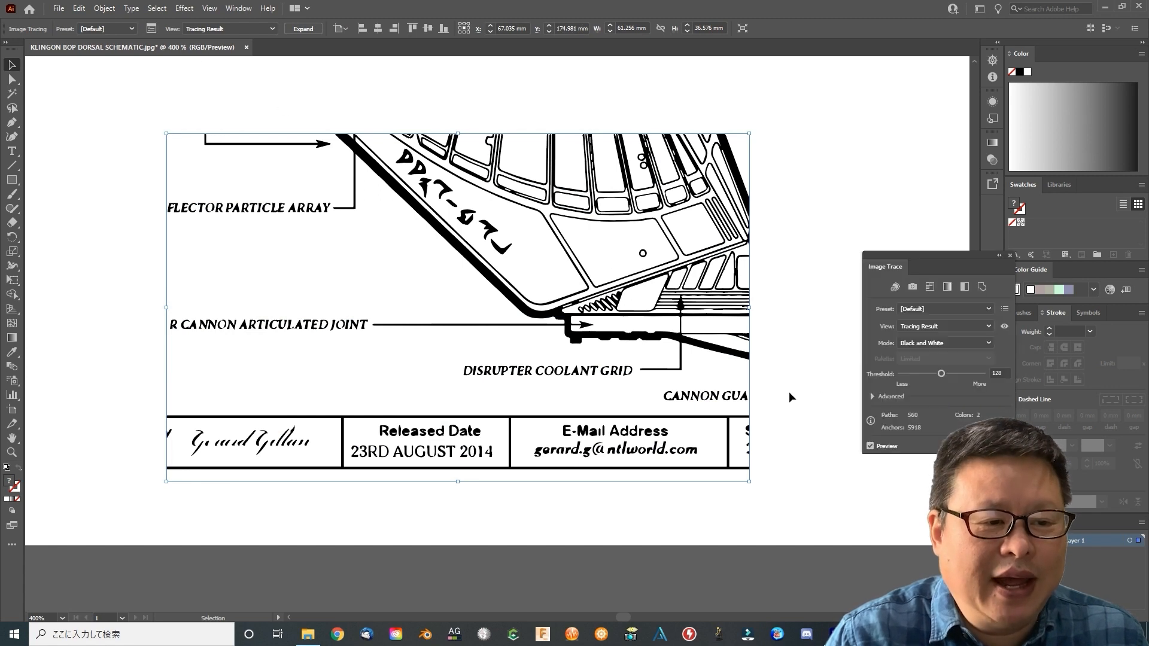
left_click(873, 397)
left_click_drag(923, 256, 850, 213)
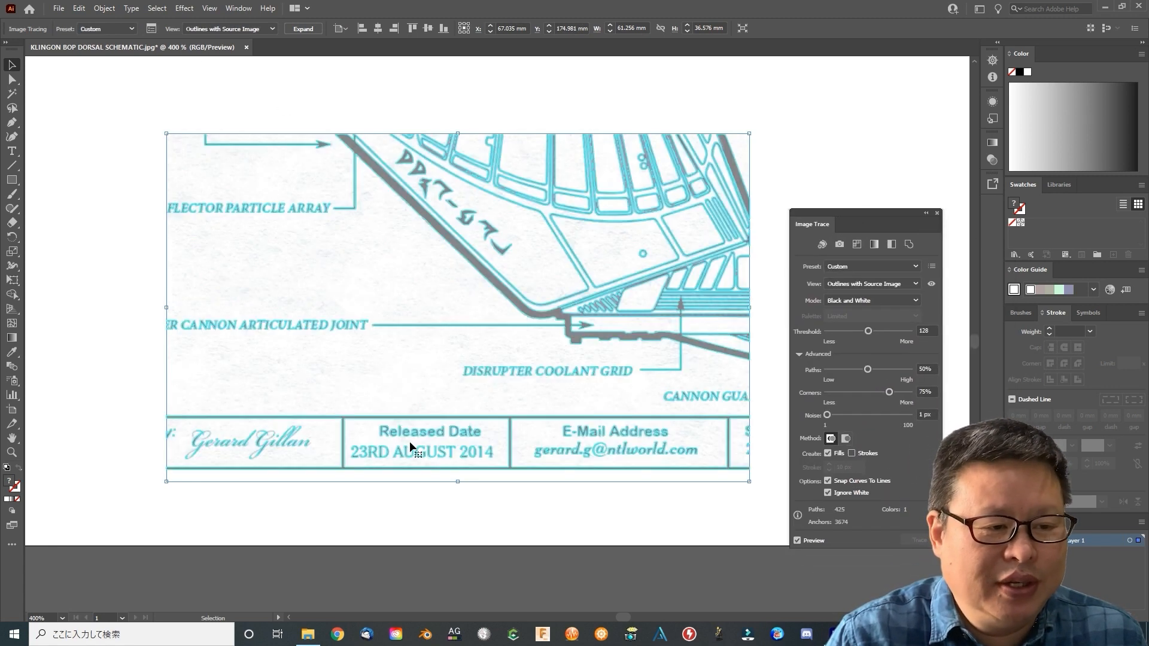
Set the trace threshold to 177, paths to 91% and corners to 92%, and save the settings as preset BOP
left_click(11, 453)
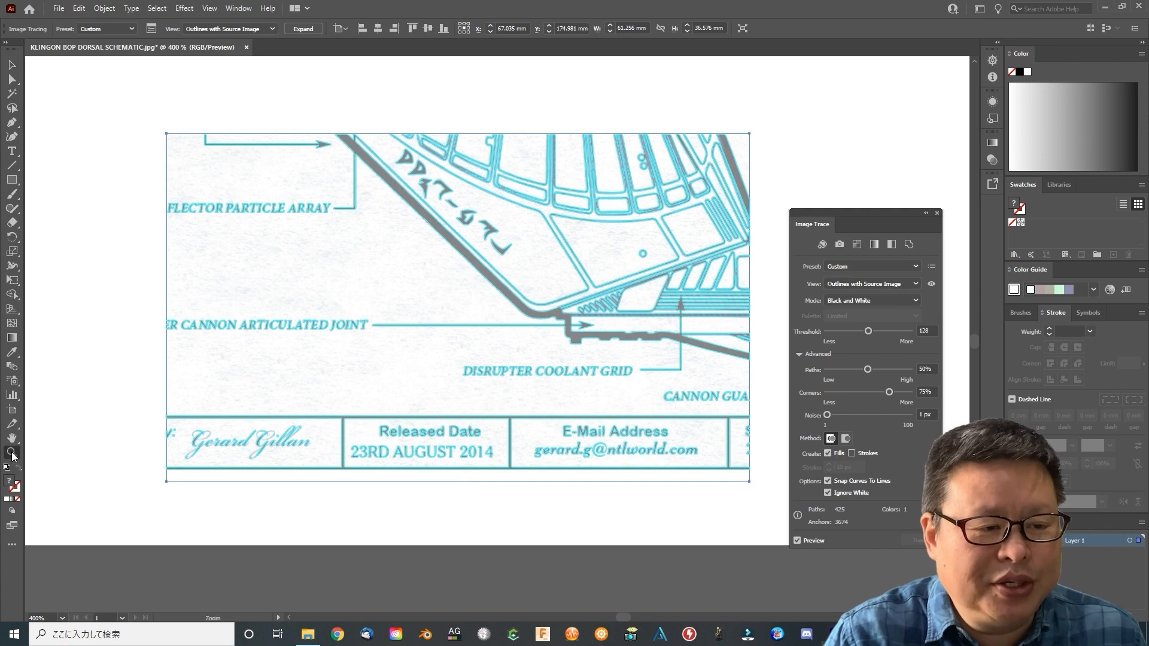
left_click(410, 441)
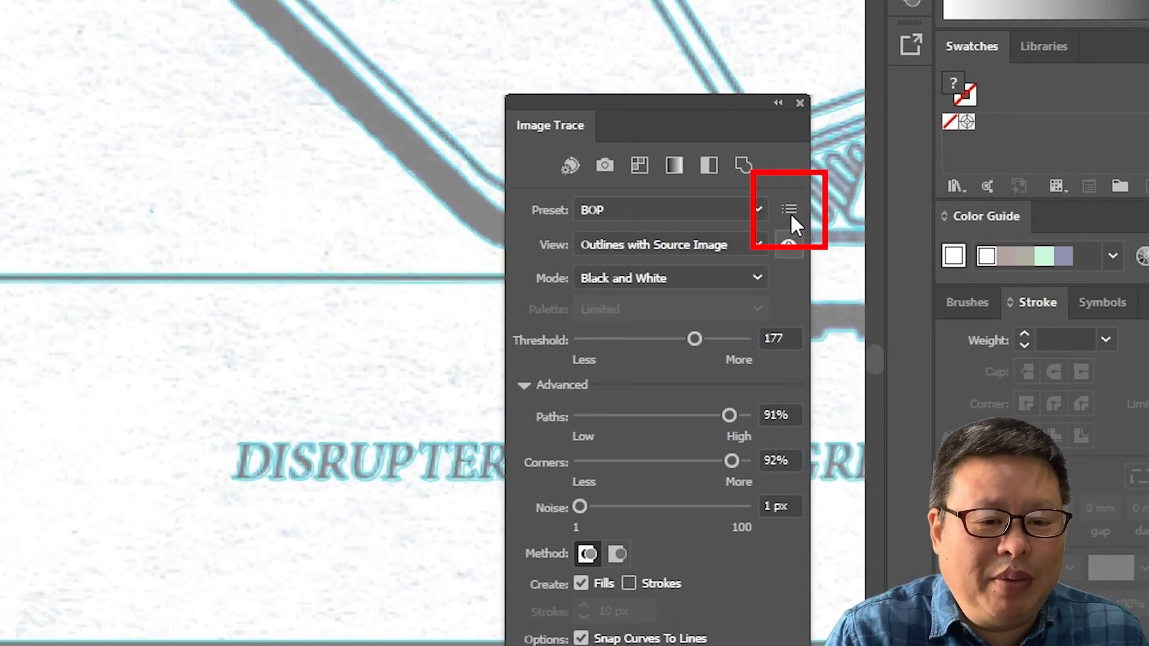
left_click(790, 212)
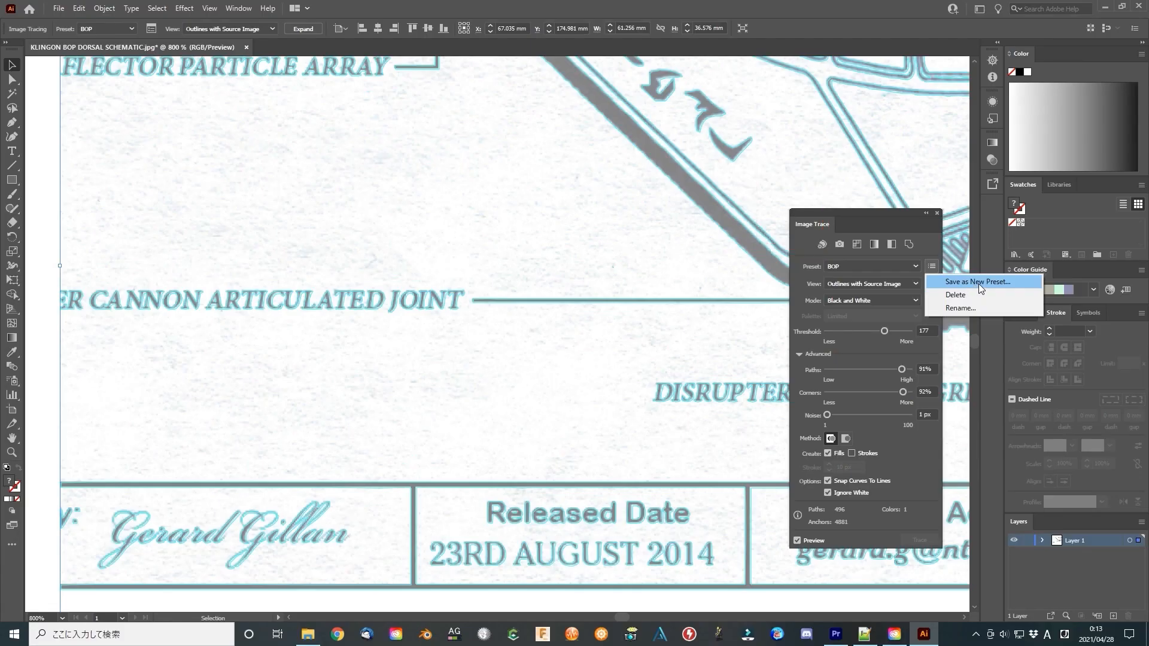
left_click(973, 283)
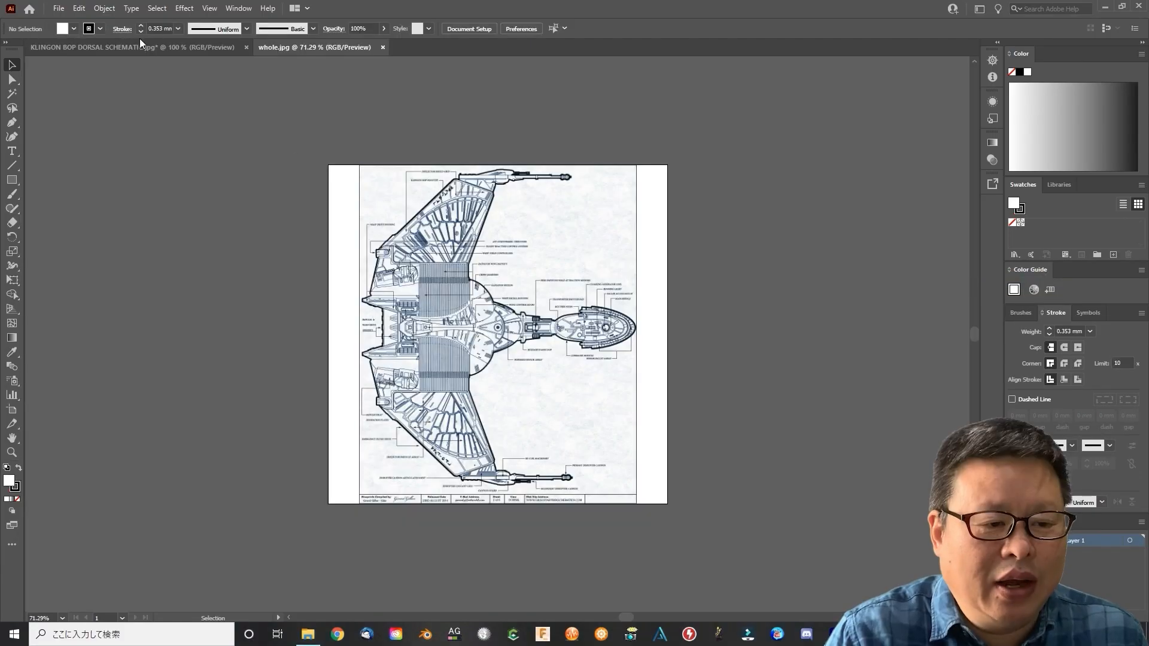
Run Image Trace on the full schematic in whole.jpg, continuing despite the large image size
left_click(104, 8)
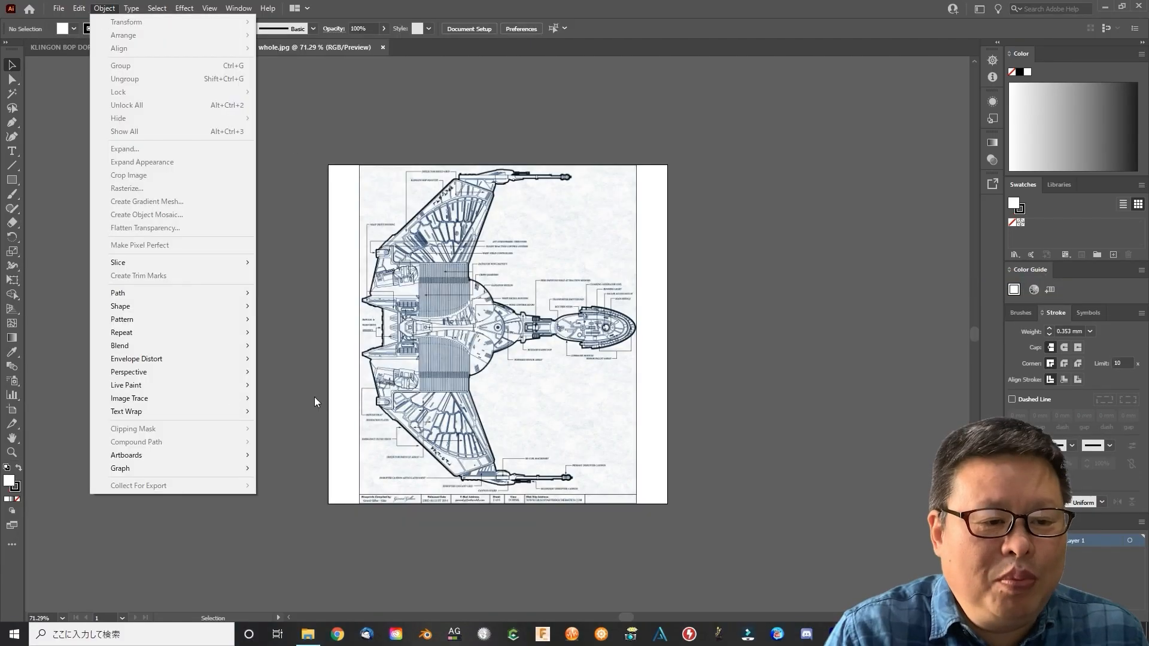
mouse_move(130, 398)
left_click(368, 367)
left_click(105, 8)
mouse_move(218, 398)
left_click(282, 398)
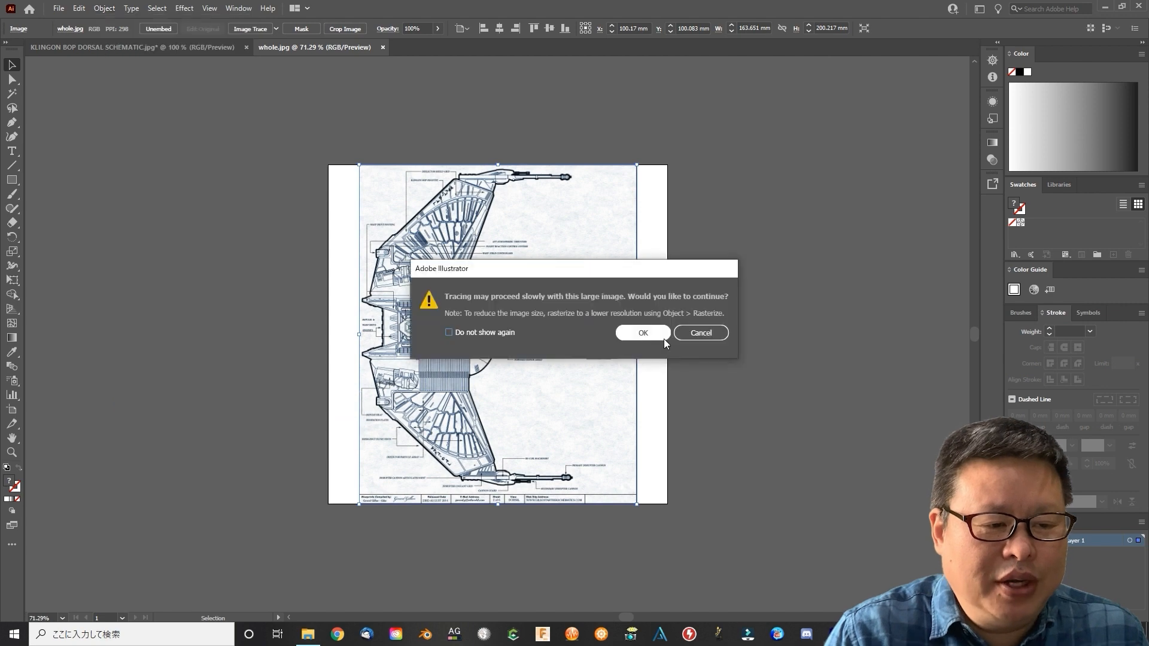
left_click(659, 337)
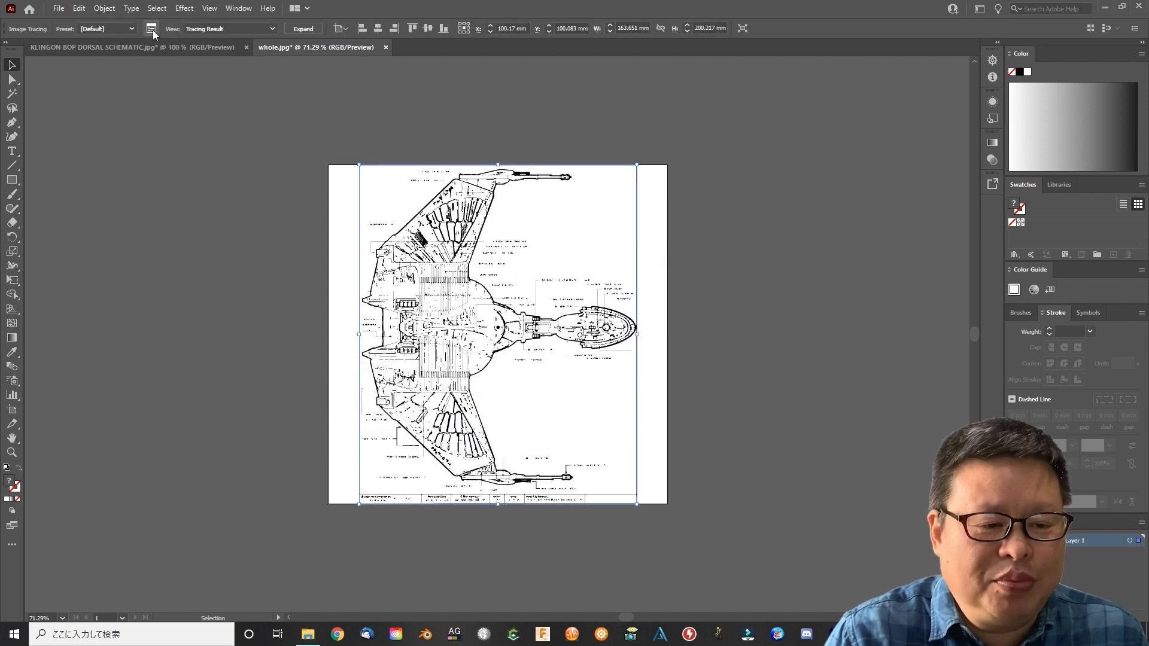
Apply the BOP trace preset to the full schematic
scroll(460, 477, "up", 3)
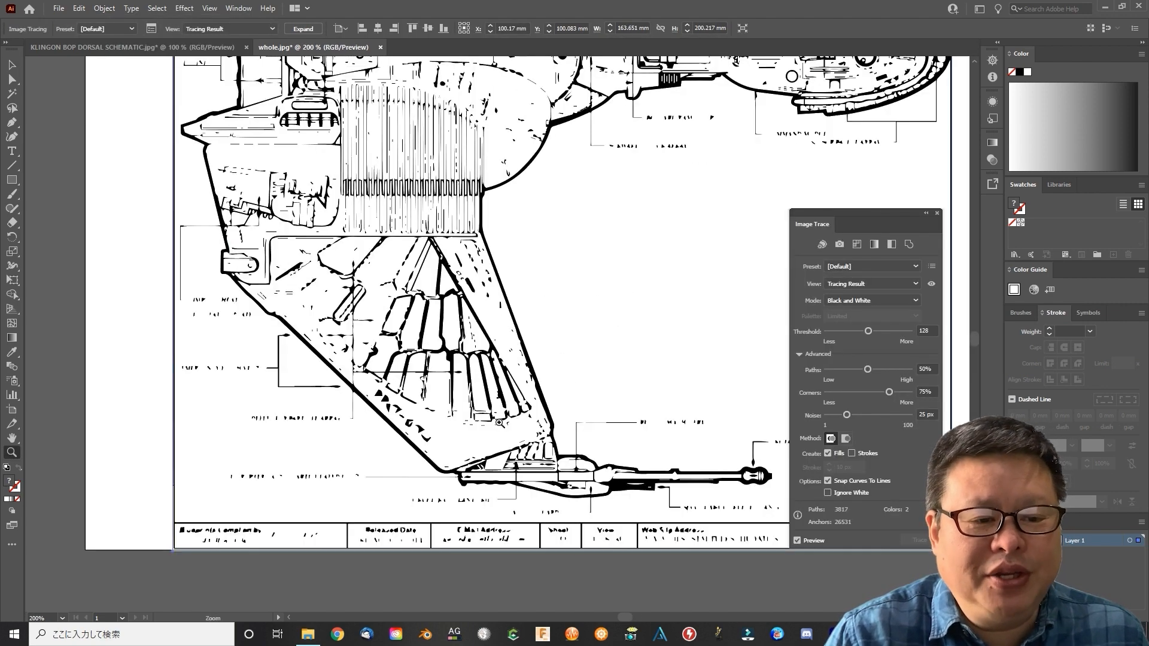
left_click(880, 266)
left_click(852, 495)
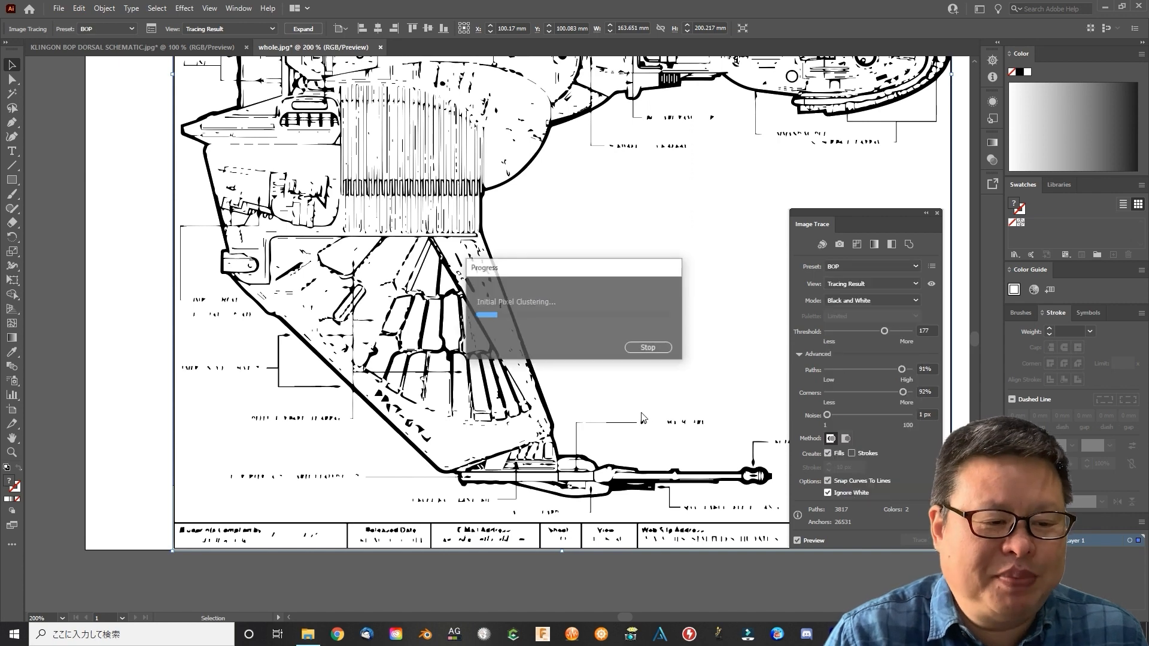
Show the full schematic's trace as outlines with the source image and examine the traced wing details up close
left_click(909, 283)
left_click(874, 330)
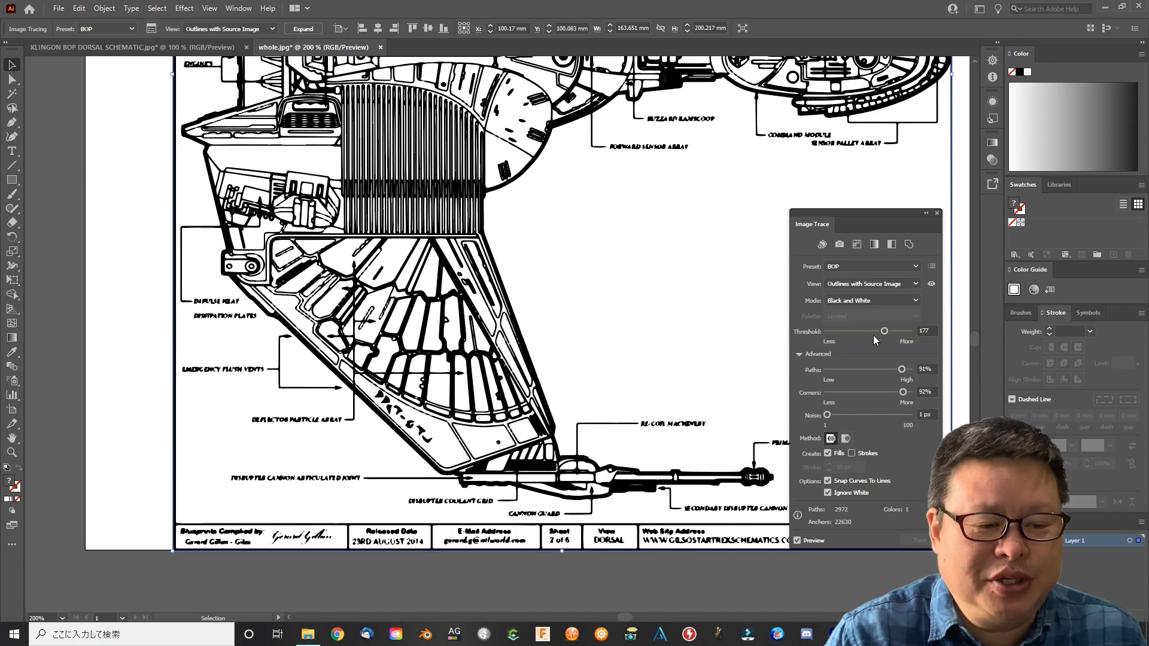
left_click(387, 581)
left_click_drag(875, 214, 895, 216)
left_click(12, 453)
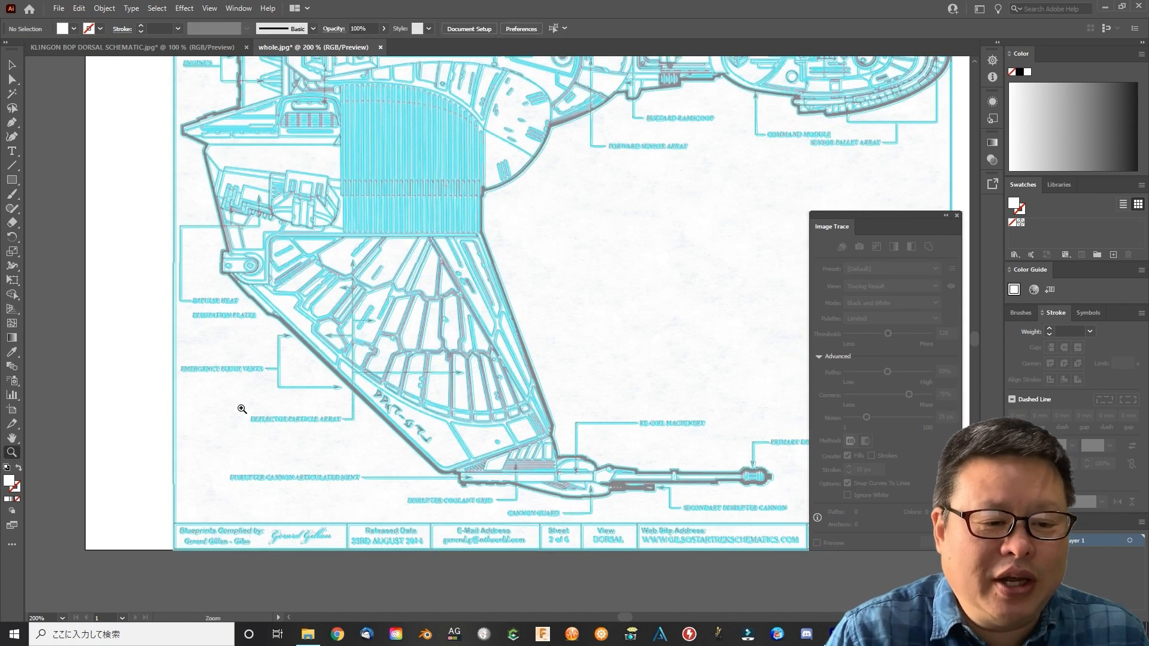
left_click(575, 241, "alt")
left_click(576, 241, "alt")
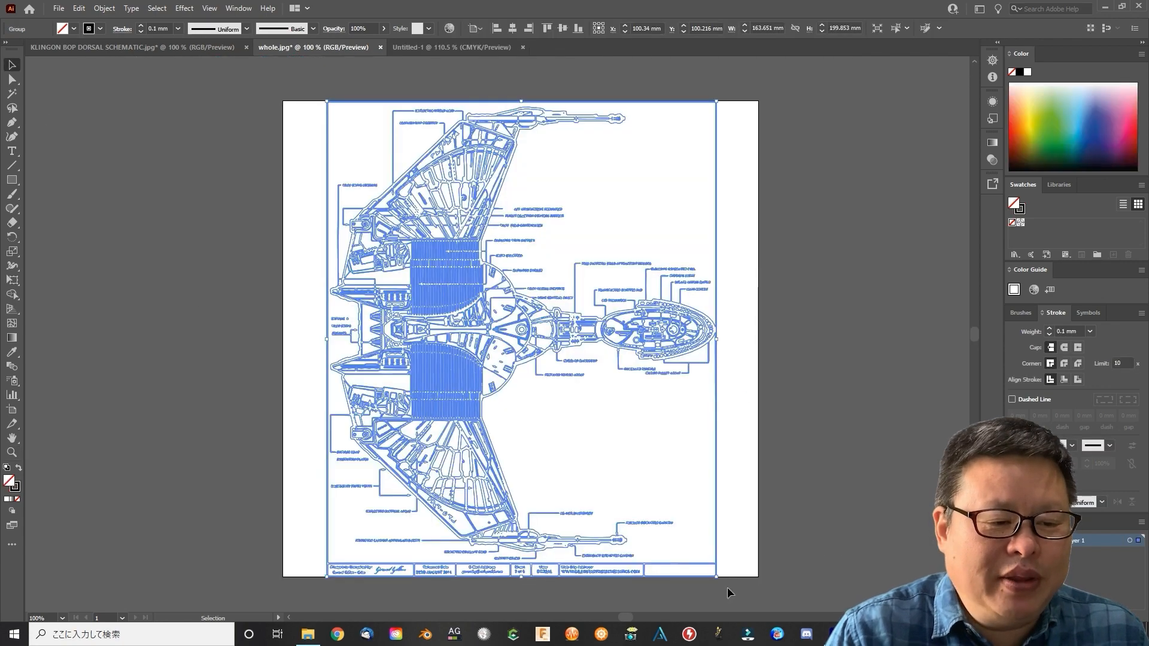
Copy the traced line drawing from whole.jpg and paste it into the Untitled-1 document
key("ctrl+c")
left_click(432, 48)
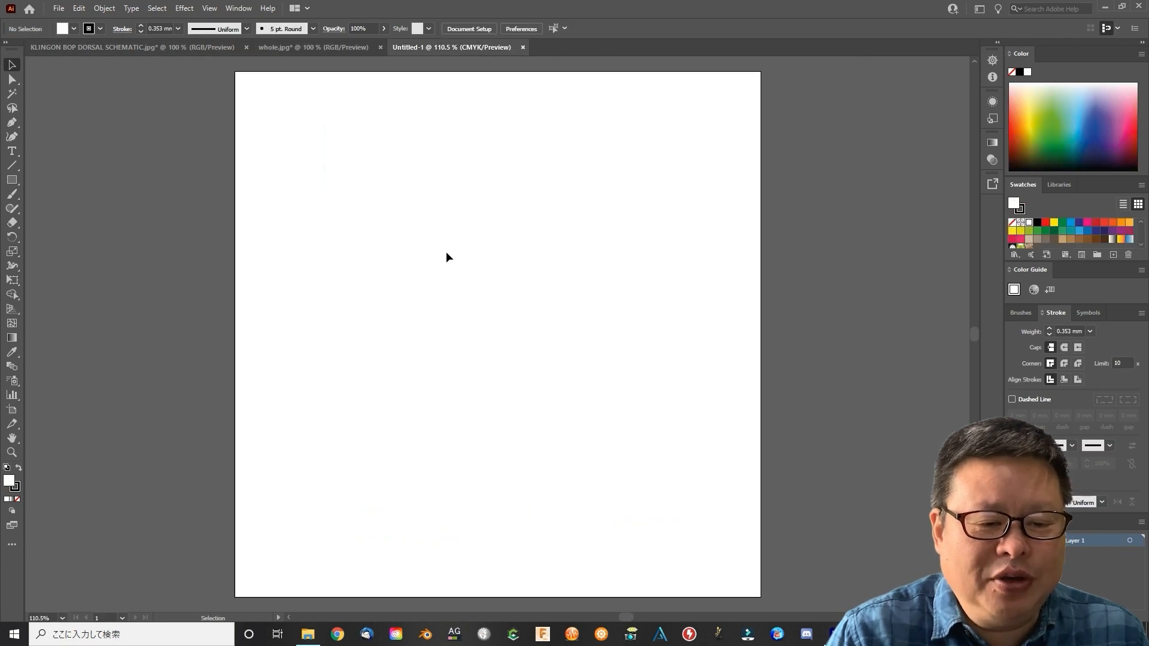
key("ctrl+v")
left_click(105, 9)
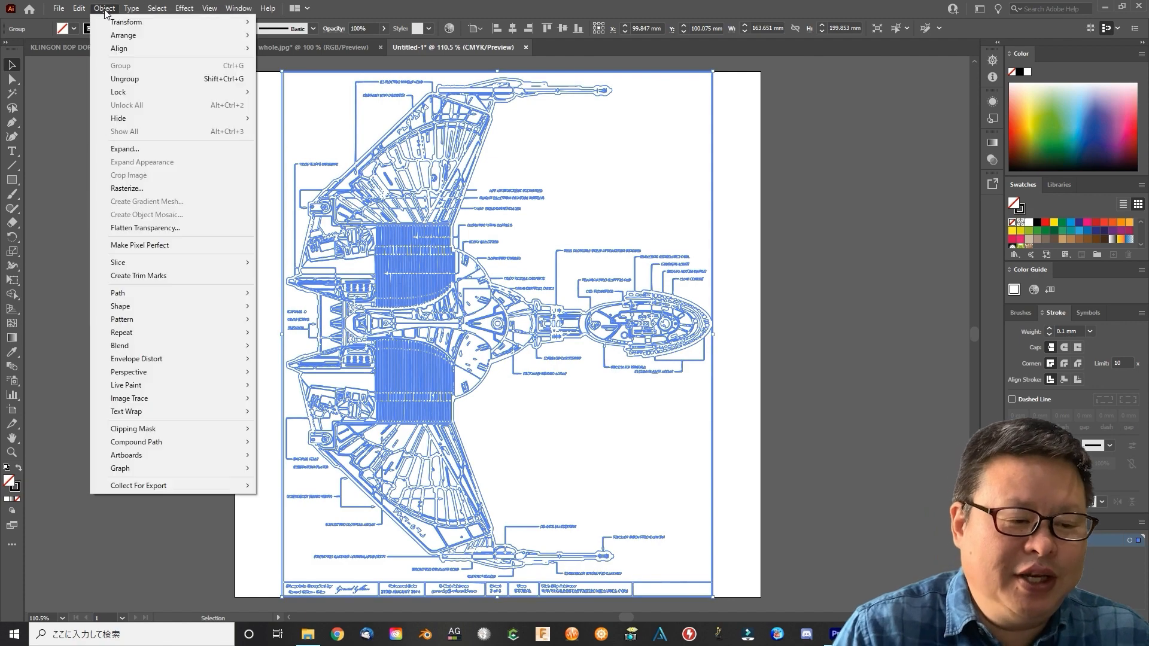
mouse_move(114, 18)
left_click(296, 77)
left_click(857, 439)
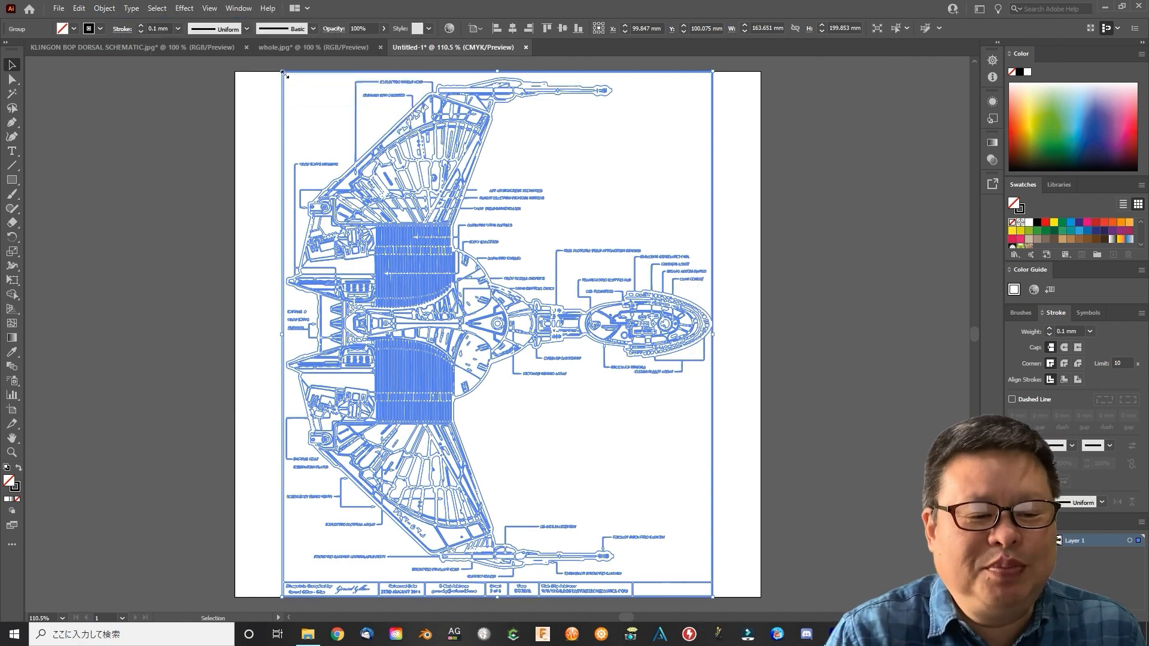
Scale the pasted drawing down to about 116 × 142 mm and move it to the upper middle of the artboard
left_click_drag(282, 71, 573, 333)
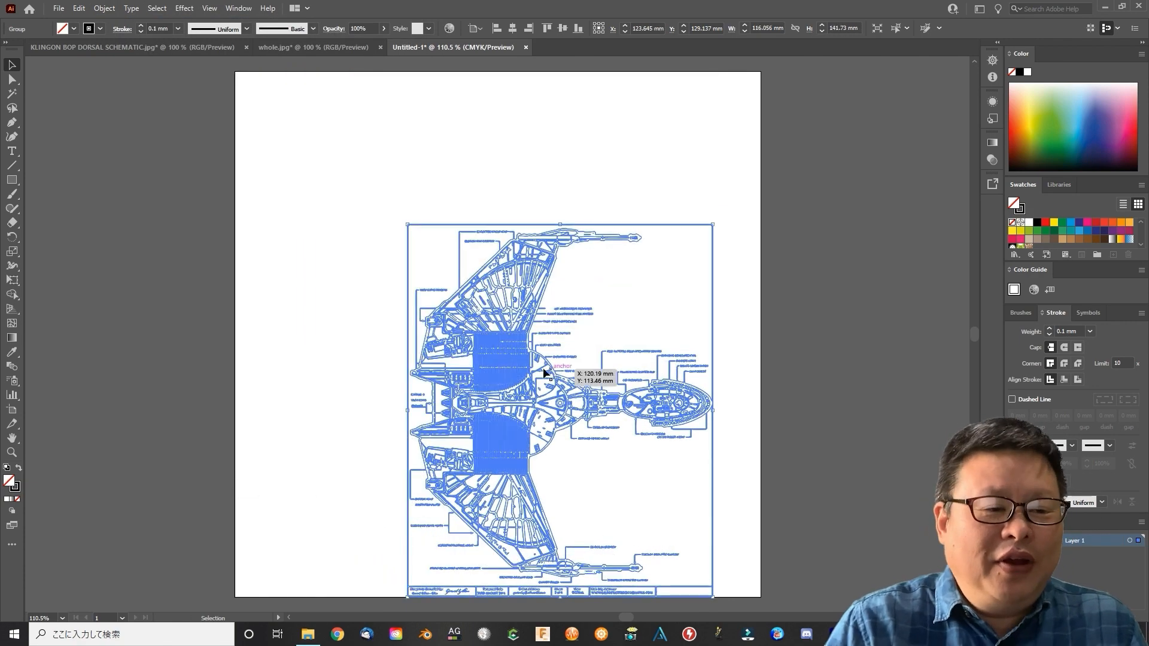
left_click_drag(544, 373, 489, 235)
left_click(821, 335)
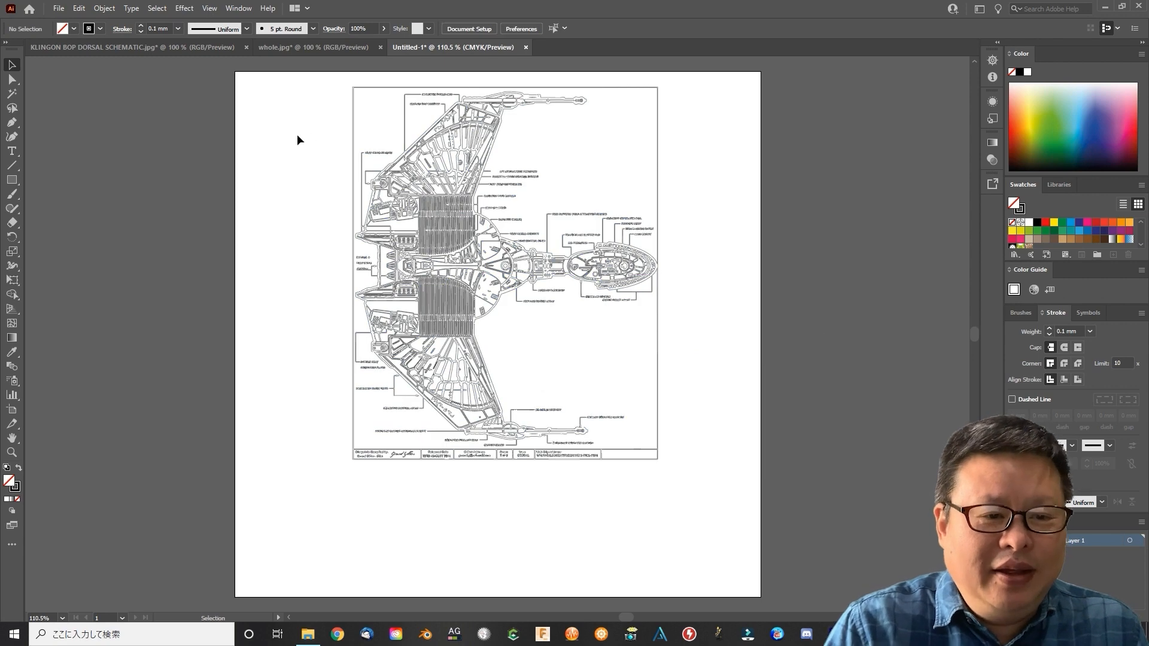
left_click(59, 9)
mouse_move(217, 285)
left_click(258, 286)
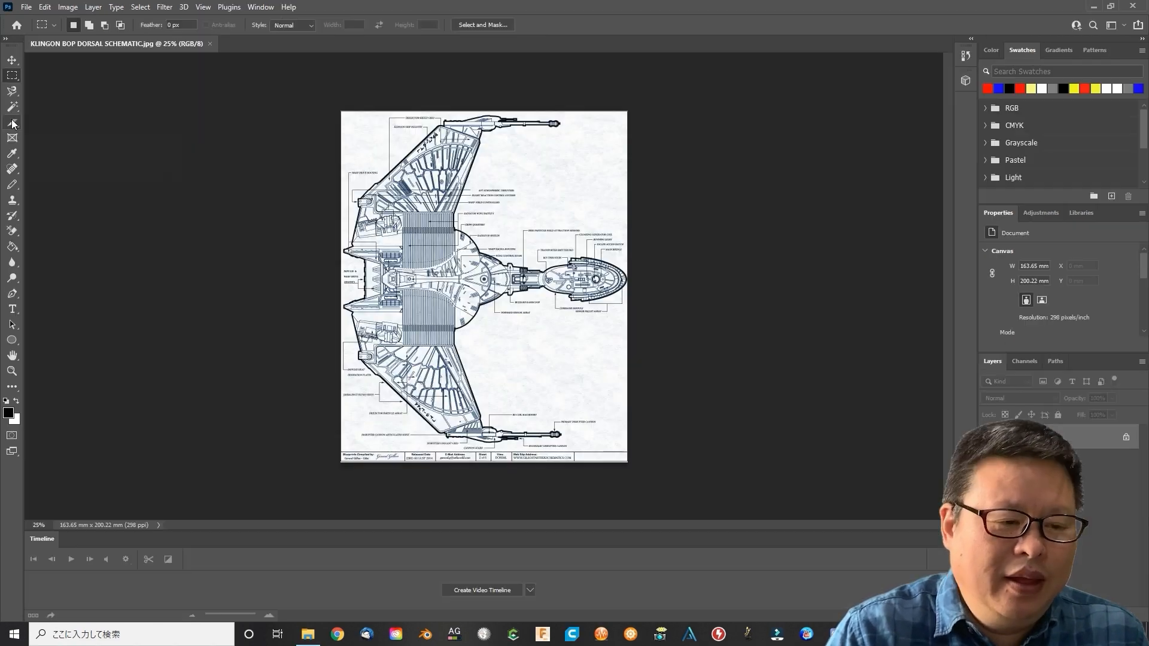
In Photoshop, slice the whole schematic evenly into 3 slices down and 2 across, and select the area of the lower-left slice
right_click(12, 122)
left_click(78, 148)
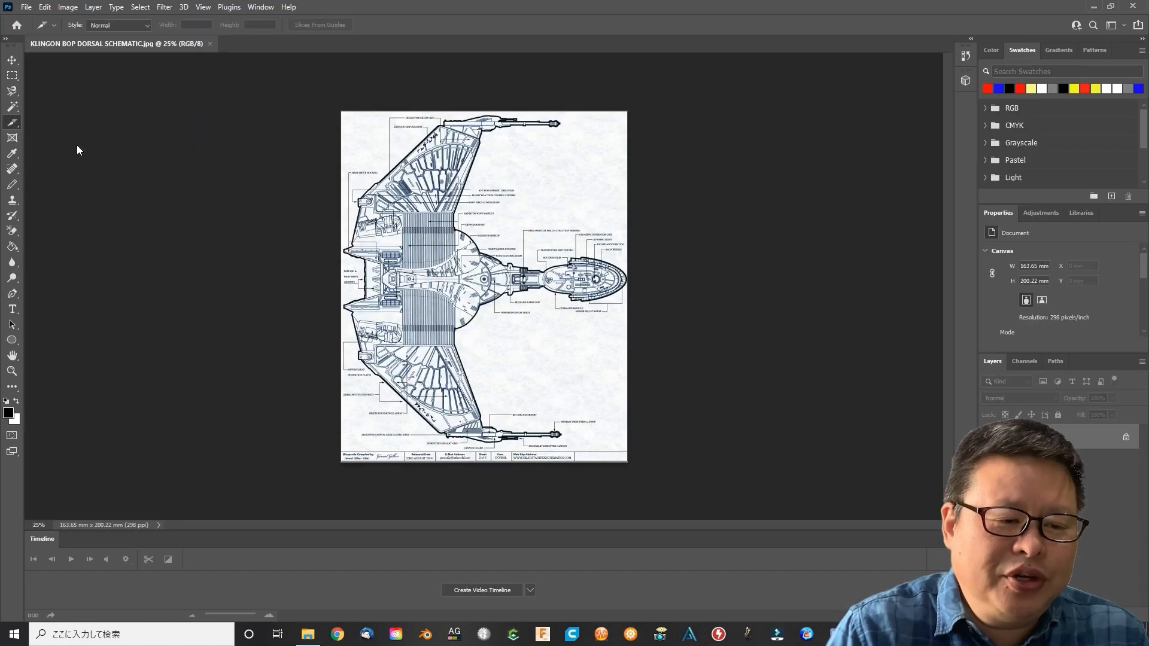
left_click_drag(341, 112, 628, 461)
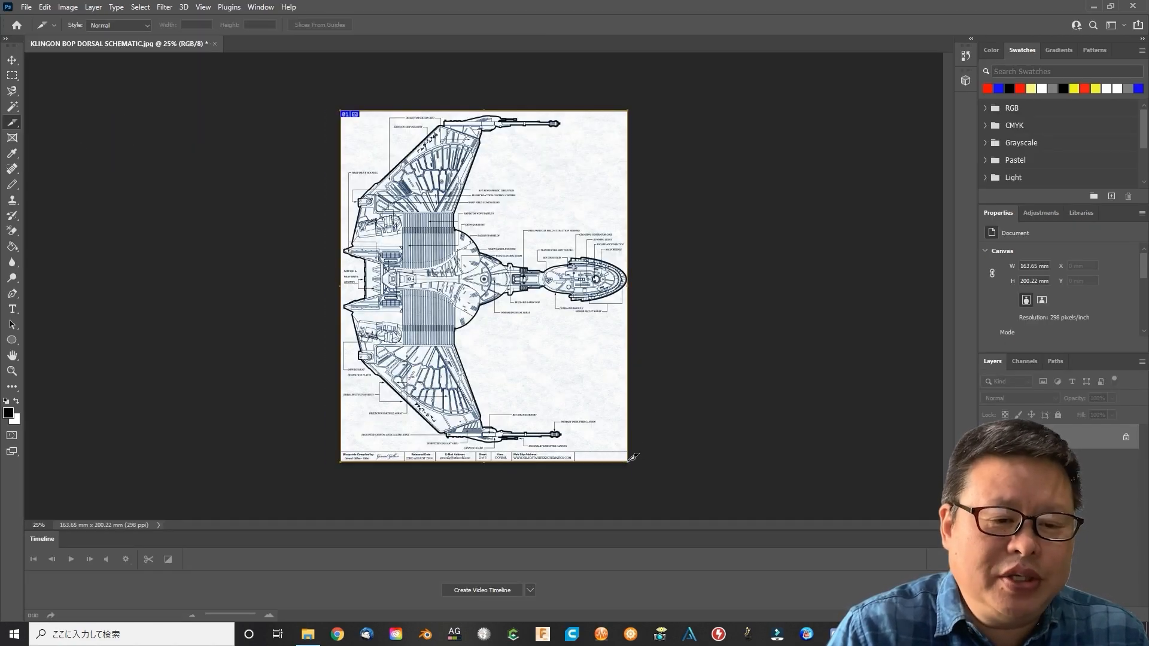
right_click(569, 219)
left_click(603, 269)
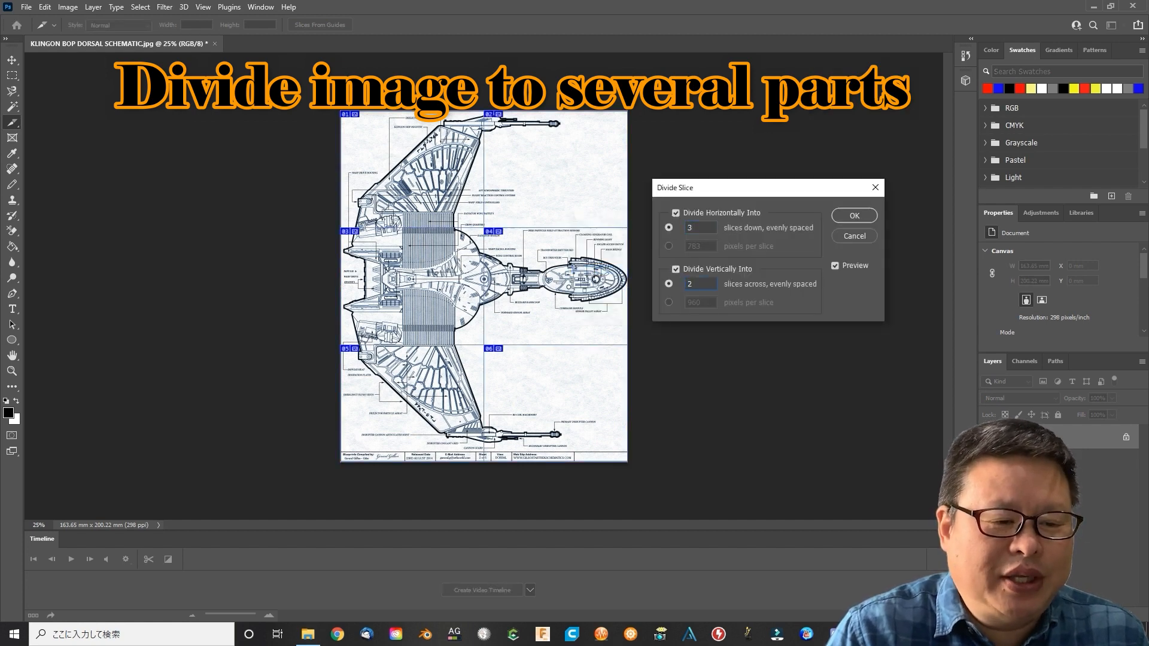
left_click(854, 216)
key("m")
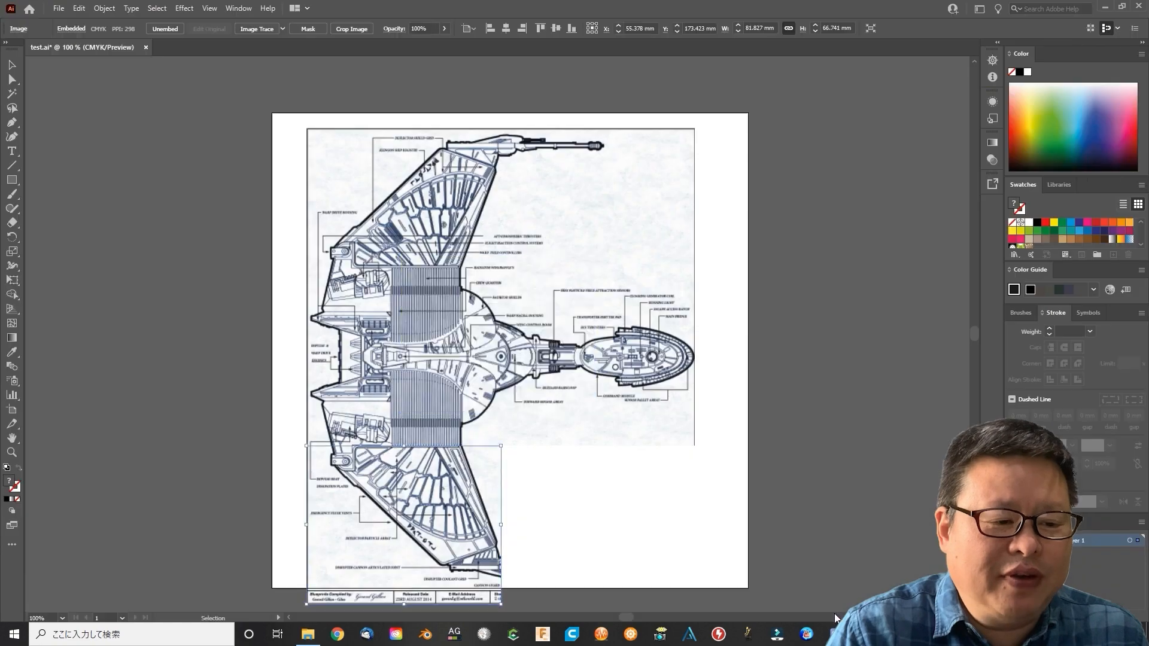
In Illustrator, run Image Trace on the upper-left section of the schematic and show outlines with the source image
scroll(784, 479, "down", 1)
left_click(791, 402)
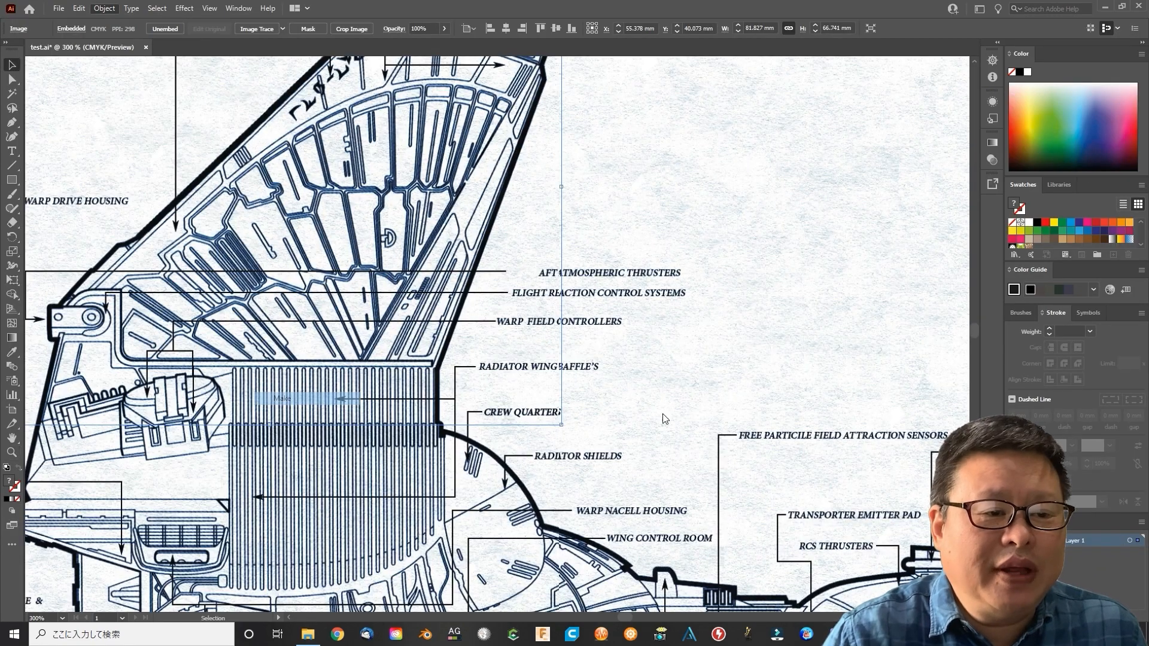
left_click(815, 368)
left_click(924, 296)
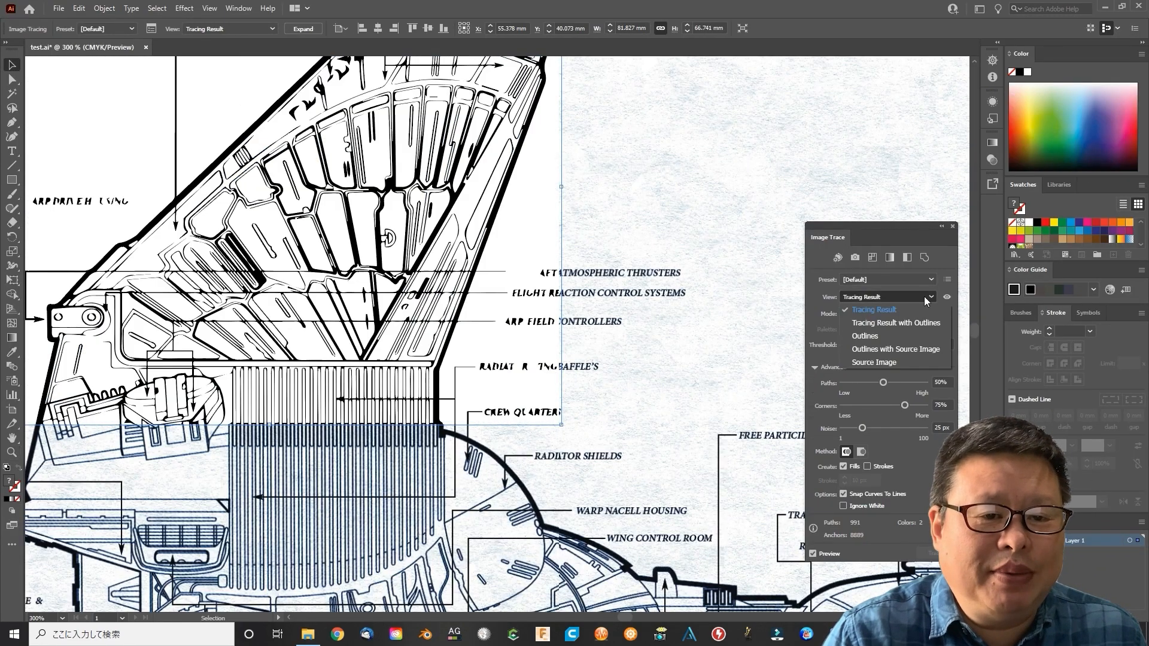
left_click(885, 349)
Apply the BOP trace preset to the upper-left section and check the traced labels up close
left_click(932, 280)
left_click(859, 450)
key("ctrl+space")
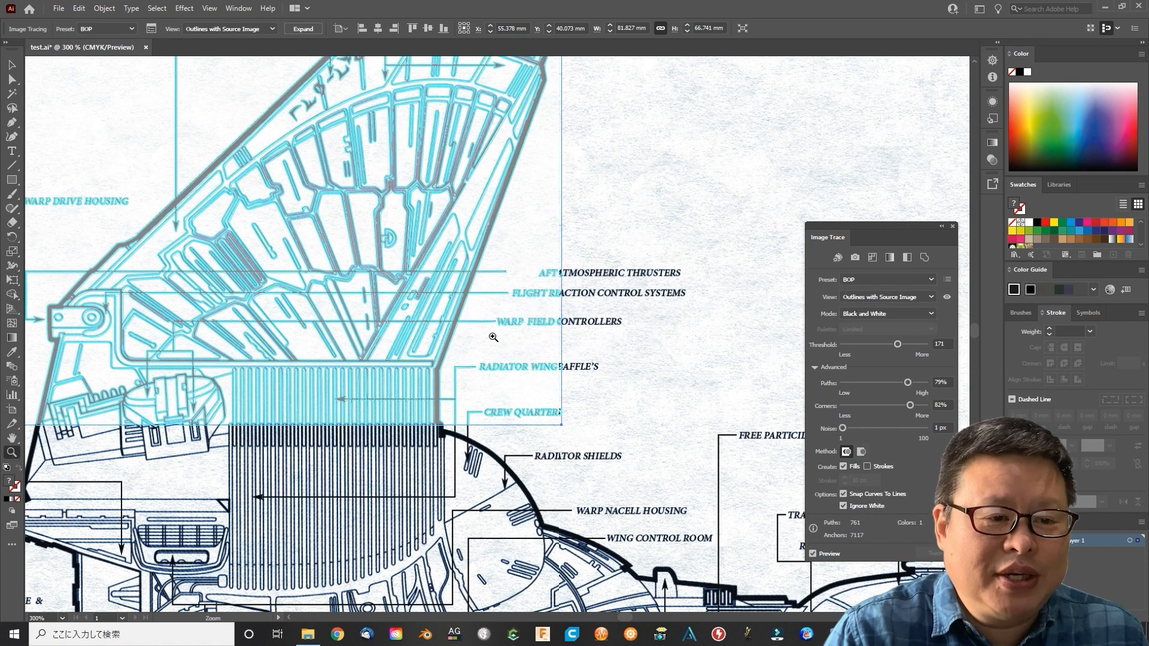
left_click(493, 334)
left_click(494, 334)
left_click(494, 334)
left_click(493, 334)
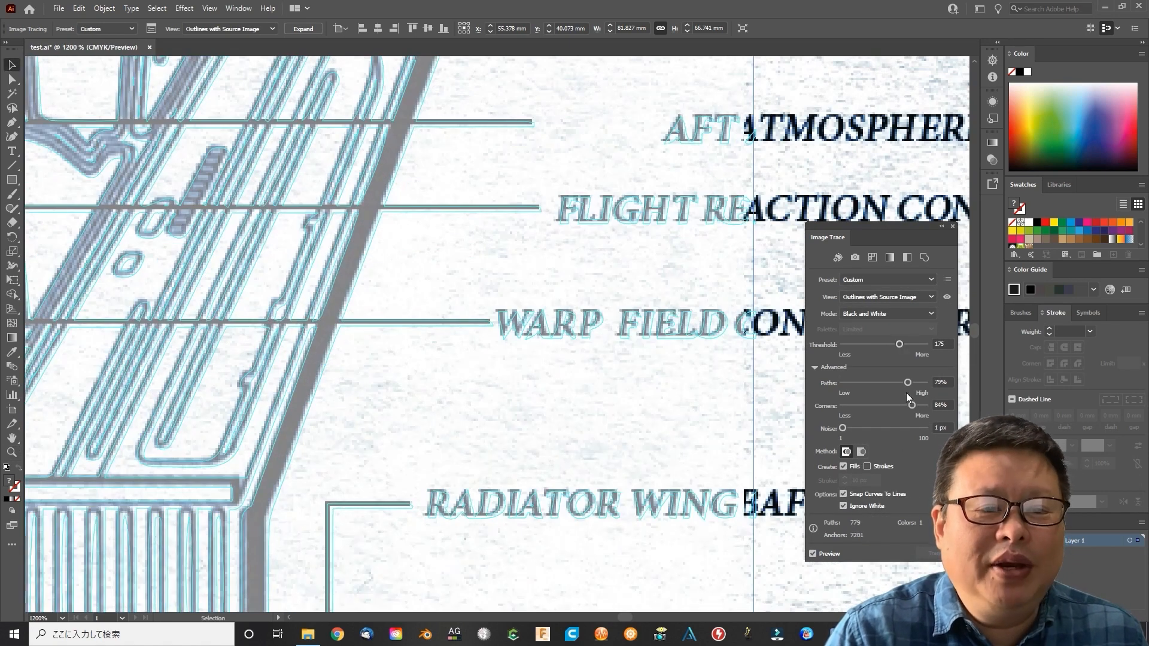
left_click_drag(908, 382, 904, 345)
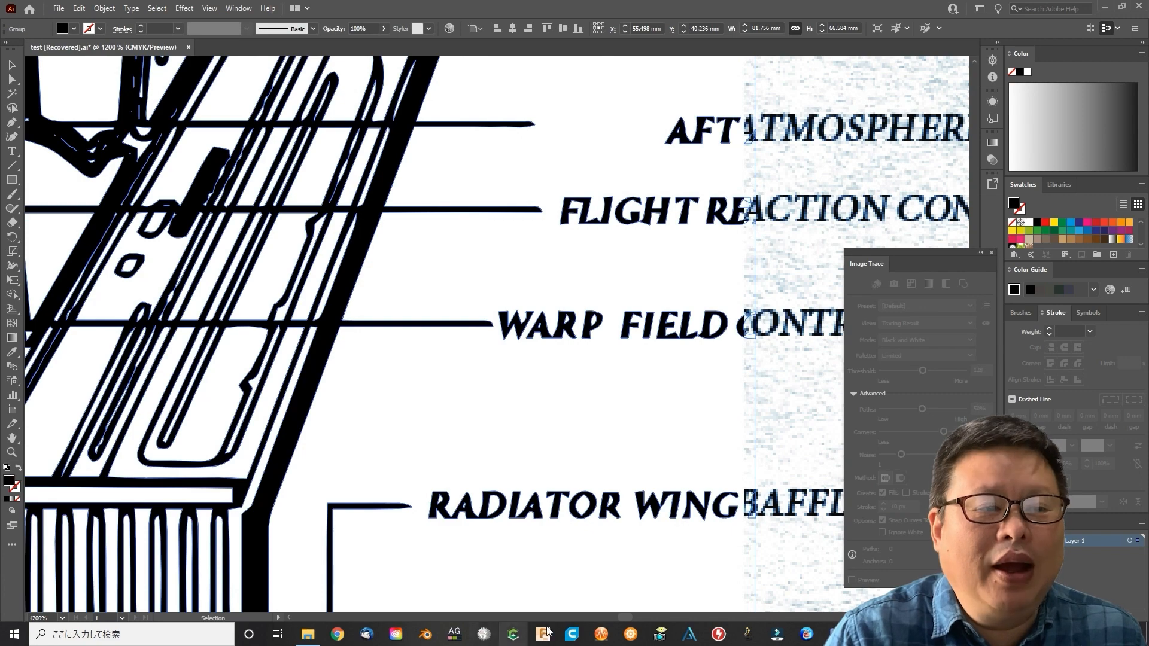
Trace the upper-right section with the BOP preset, showing outlines with the source image
scroll(618, 336, "right", 5)
left_click(104, 8)
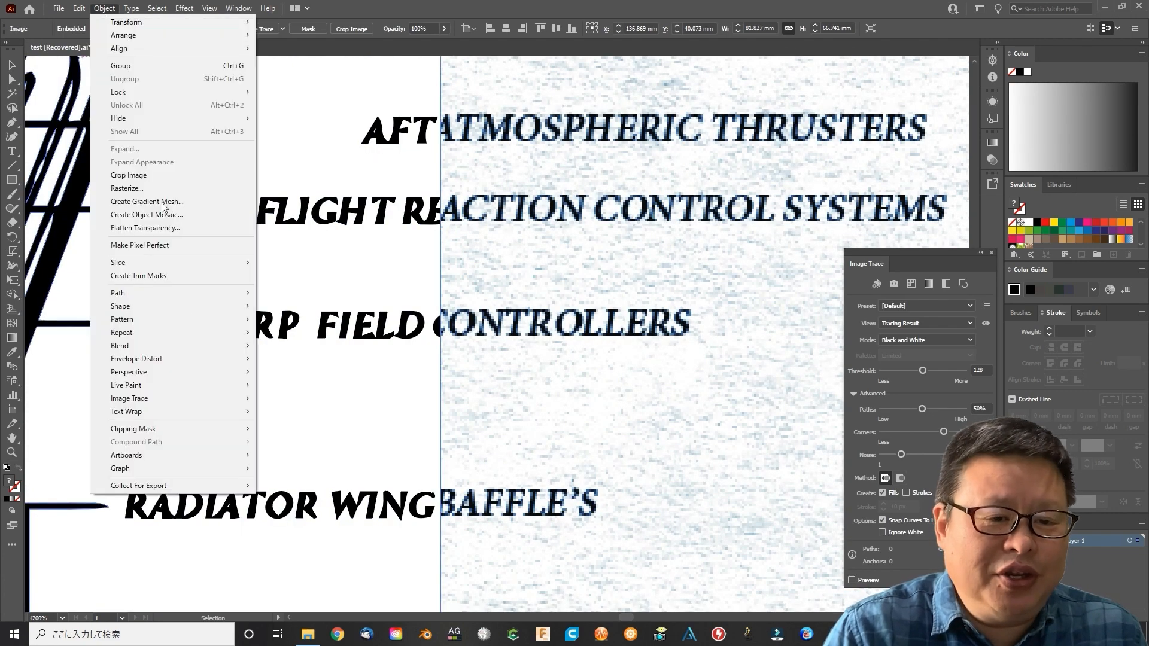
mouse_move(150, 398)
left_click(287, 399)
left_click(928, 324)
left_click(942, 381)
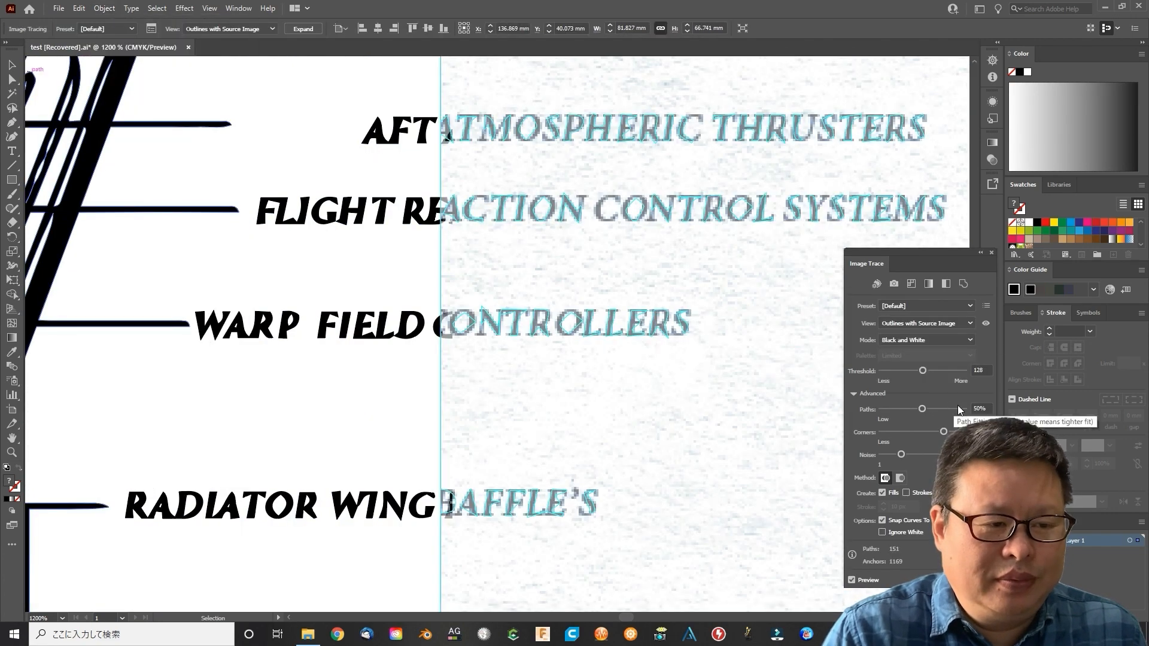
left_click(926, 306)
left_click(904, 453)
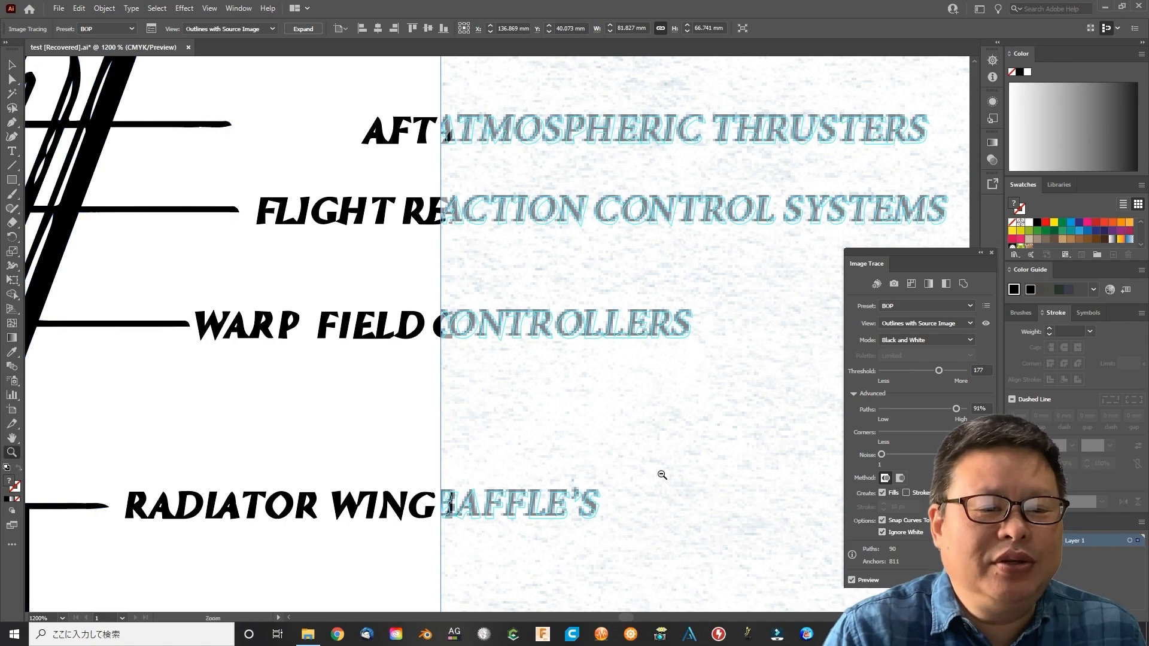
Expand the upper-right section's trace into editable paths
left_click(662, 475, "alt")
left_click(674, 401, "alt")
left_click(680, 346, "alt")
left_click(670, 335, "alt")
left_click(623, 293, "alt")
left_click(304, 28)
Run Image Trace on the middle-left section and apply the BOP preset
scroll(595, 459, "down", 6)
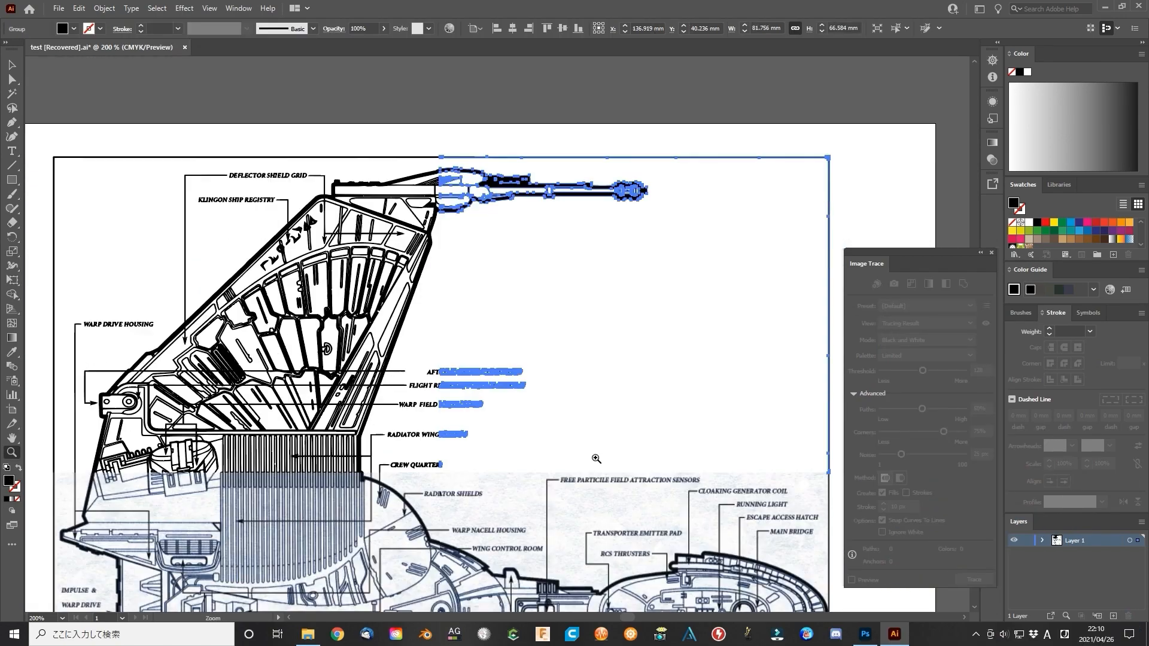
key("v")
left_click(287, 311)
left_click(104, 9)
mouse_move(206, 403)
left_click(282, 398)
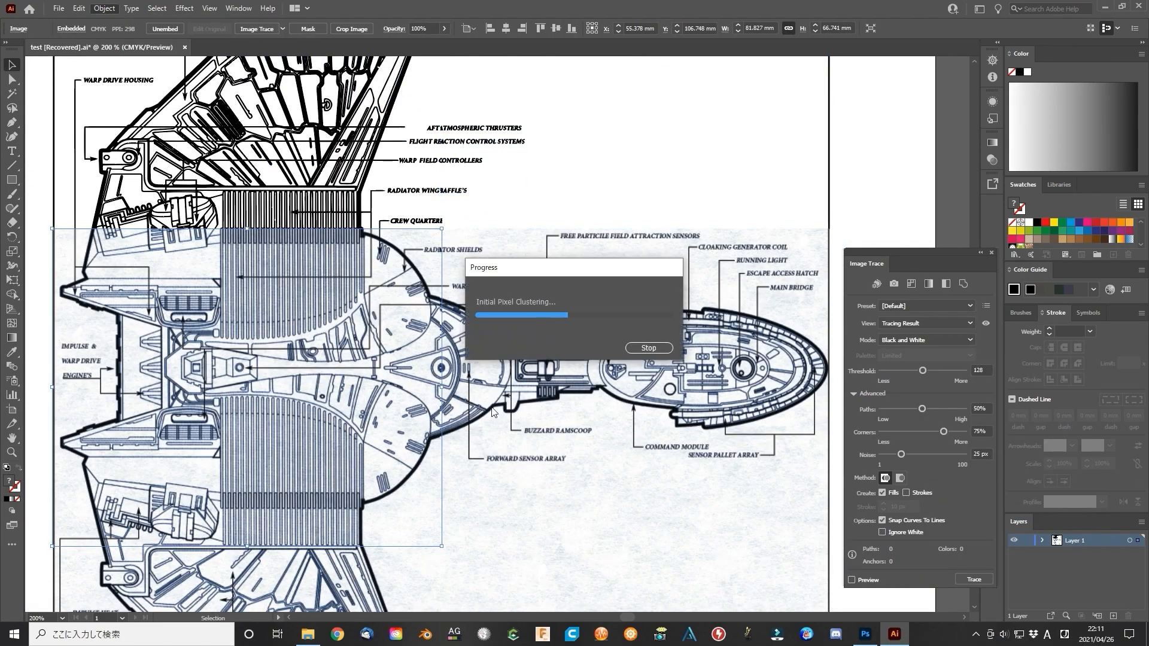
left_click(970, 309)
left_click(906, 533)
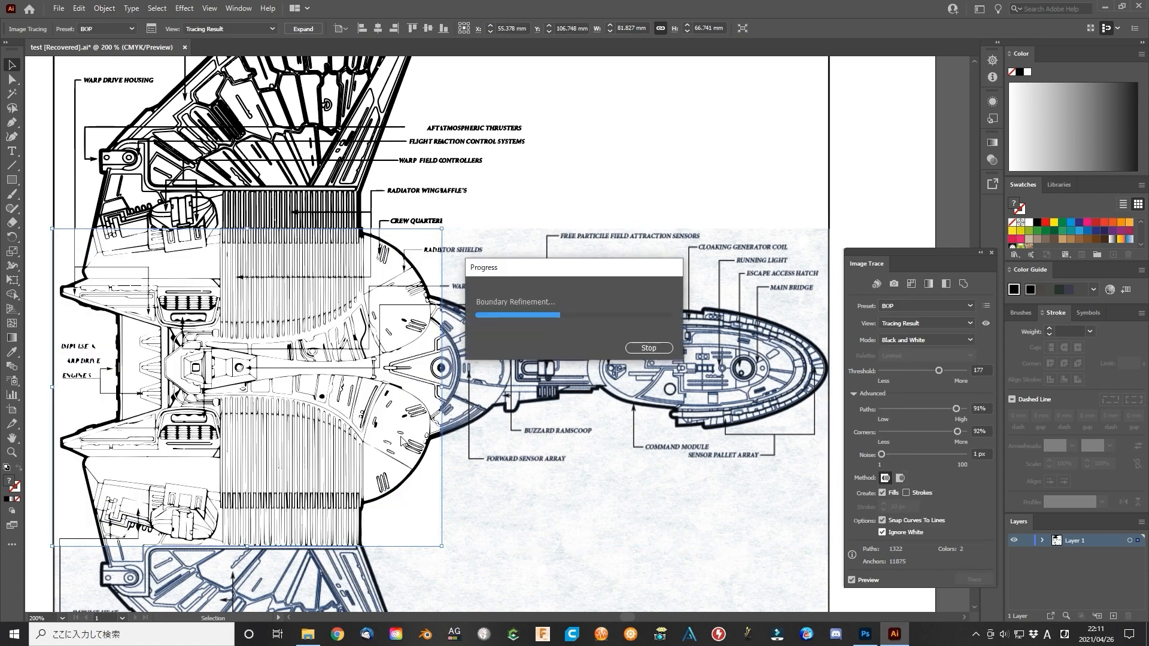
Run Image Trace on the middle-right section with the command module and apply the BOP preset
left_click(565, 345)
left_click(104, 8)
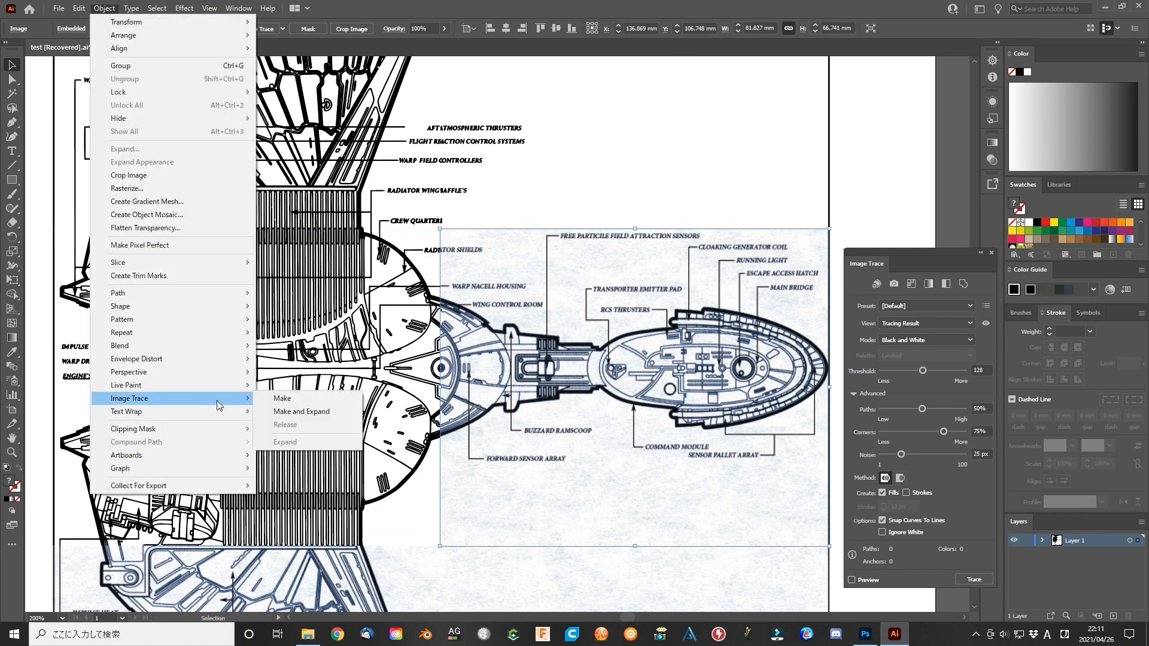
left_click(281, 398)
left_click(970, 306)
left_click(910, 531)
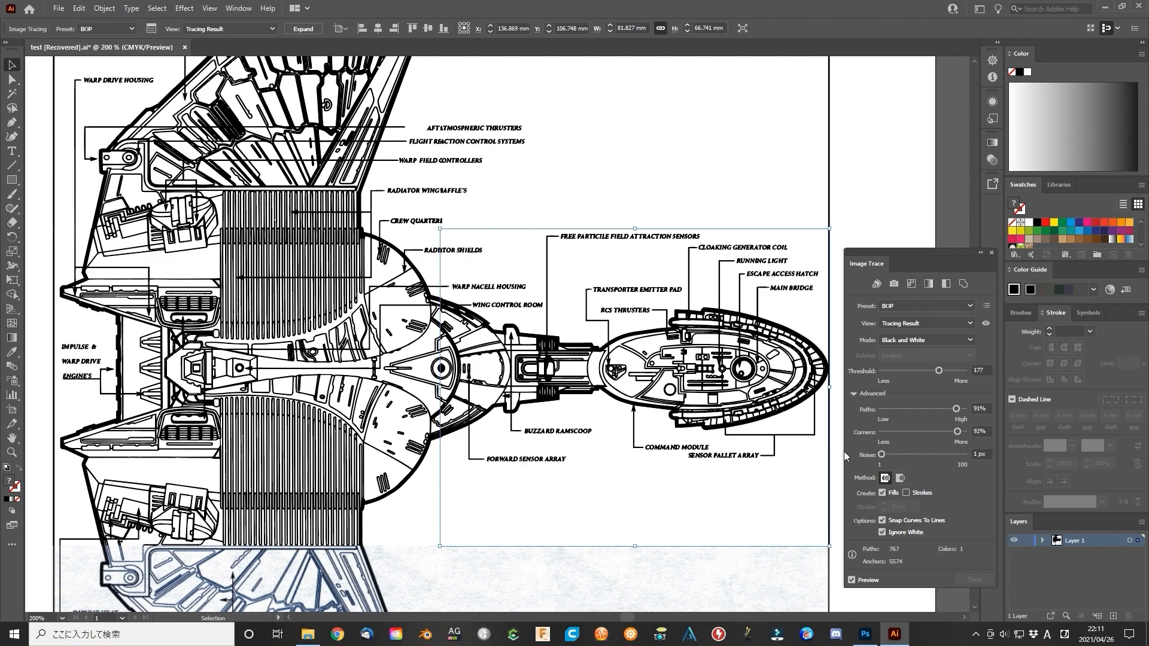
Run Image Trace on the lower-left section and apply the BOP preset
scroll(611, 531, "down", 5)
left_click(230, 388)
left_click(103, 9)
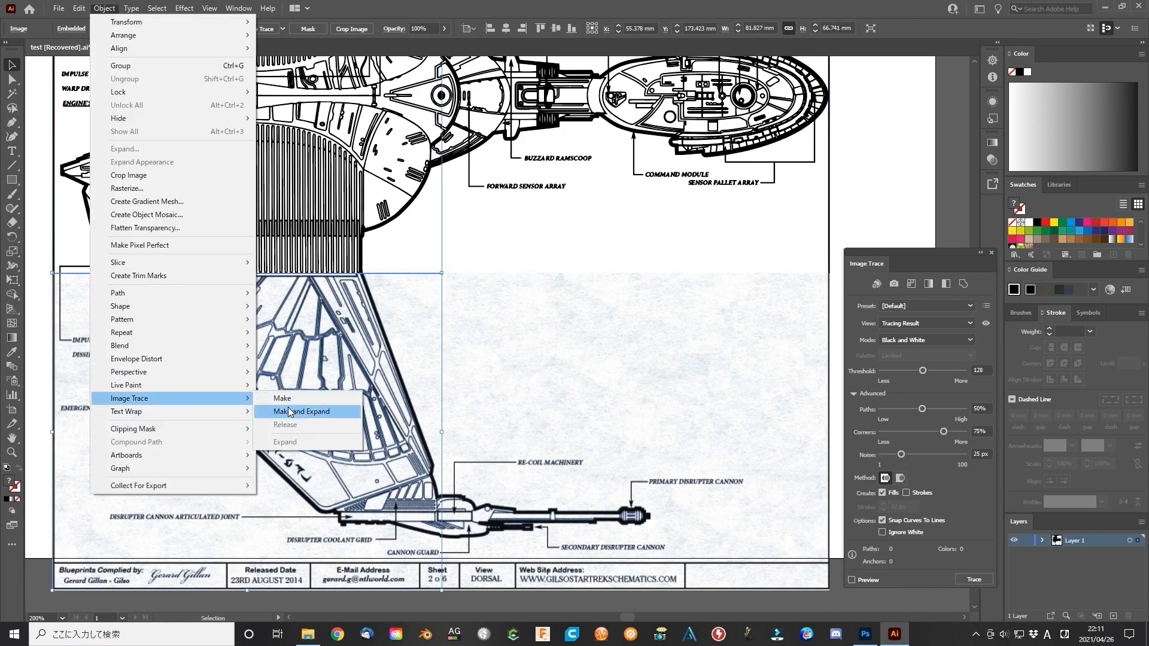
left_click(303, 470)
left_click(970, 305)
left_click(910, 530)
Check the lower-left trace around the title block as outlines with the source image, and expand the trace into paths
scroll(182, 594, "down", 3)
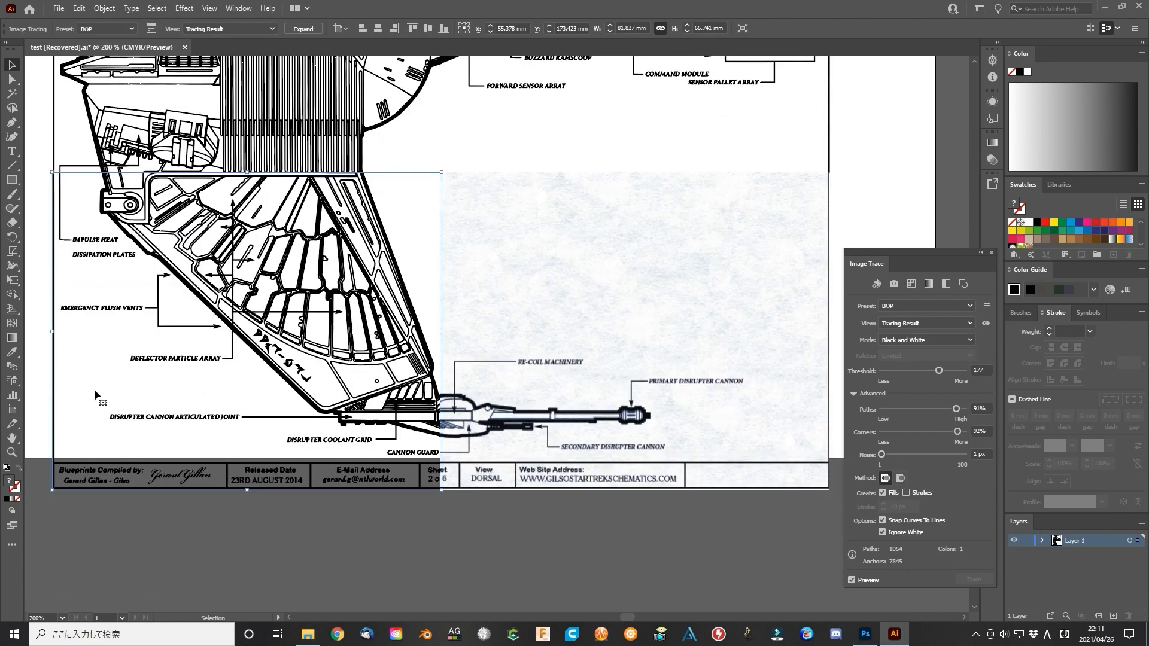
left_click(12, 452)
left_click(174, 472)
left_click(470, 355)
left_click(598, 302)
left_click(12, 64)
left_click(970, 323)
left_click(924, 376)
scroll(599, 335, "up", 10)
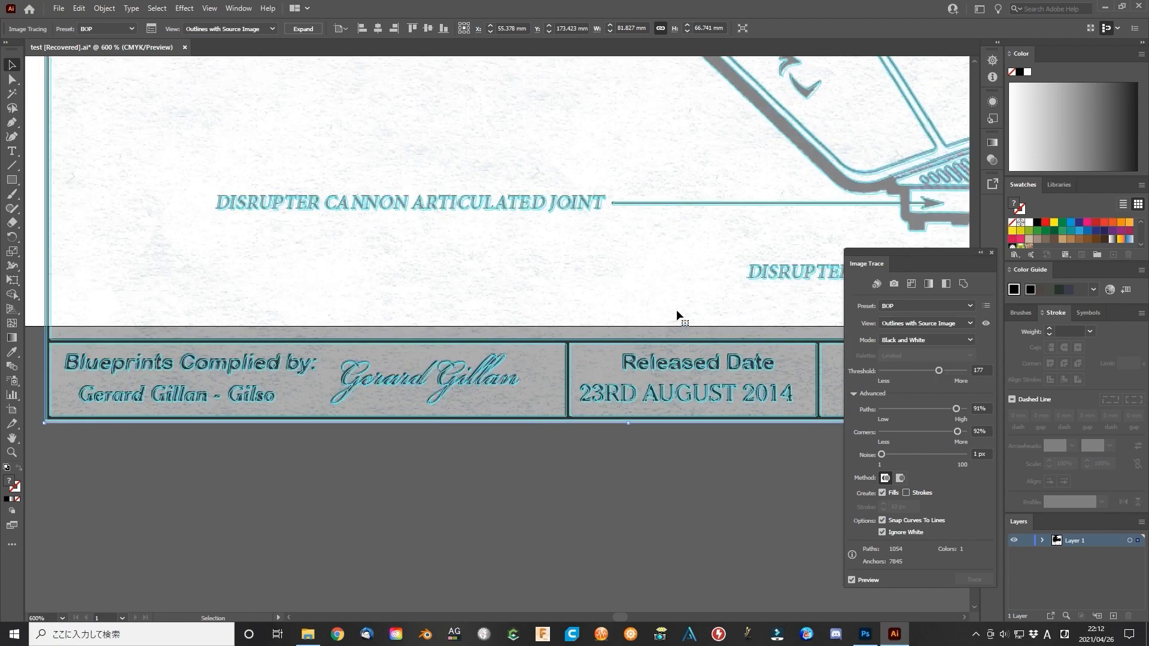
scroll(631, 622, "down", 10)
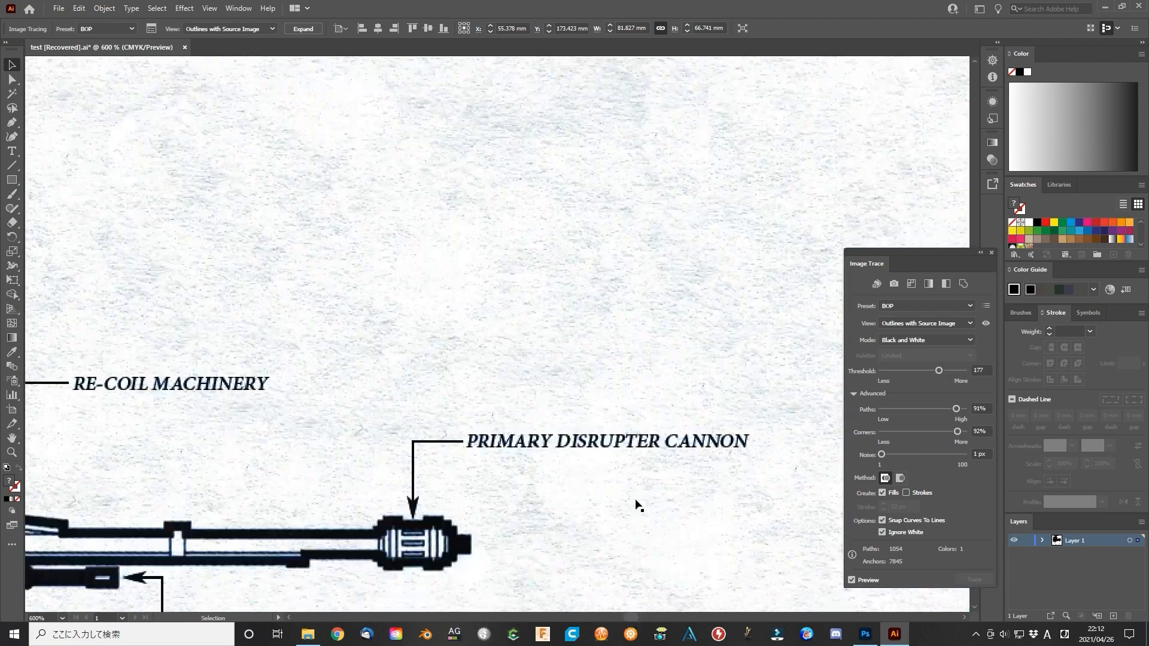
left_click(302, 28)
Trace the lower-right section with the BOP preset, showing outlines with the source image
left_click(455, 156)
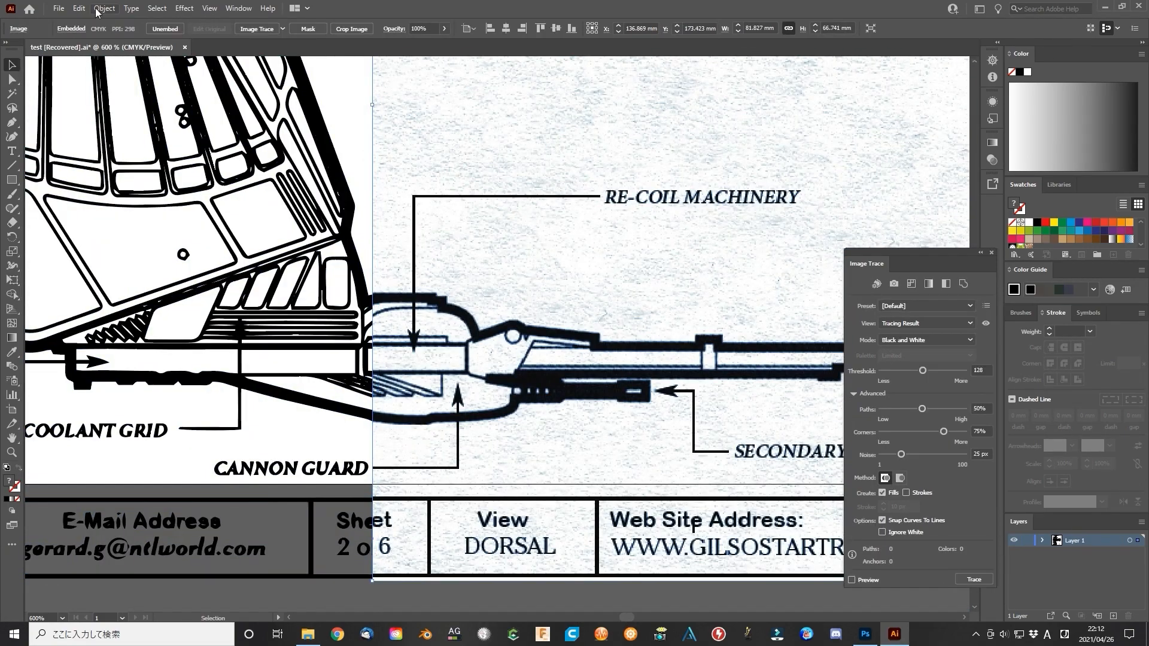
left_click(104, 9)
mouse_move(131, 397)
left_click(283, 398)
left_click(934, 376)
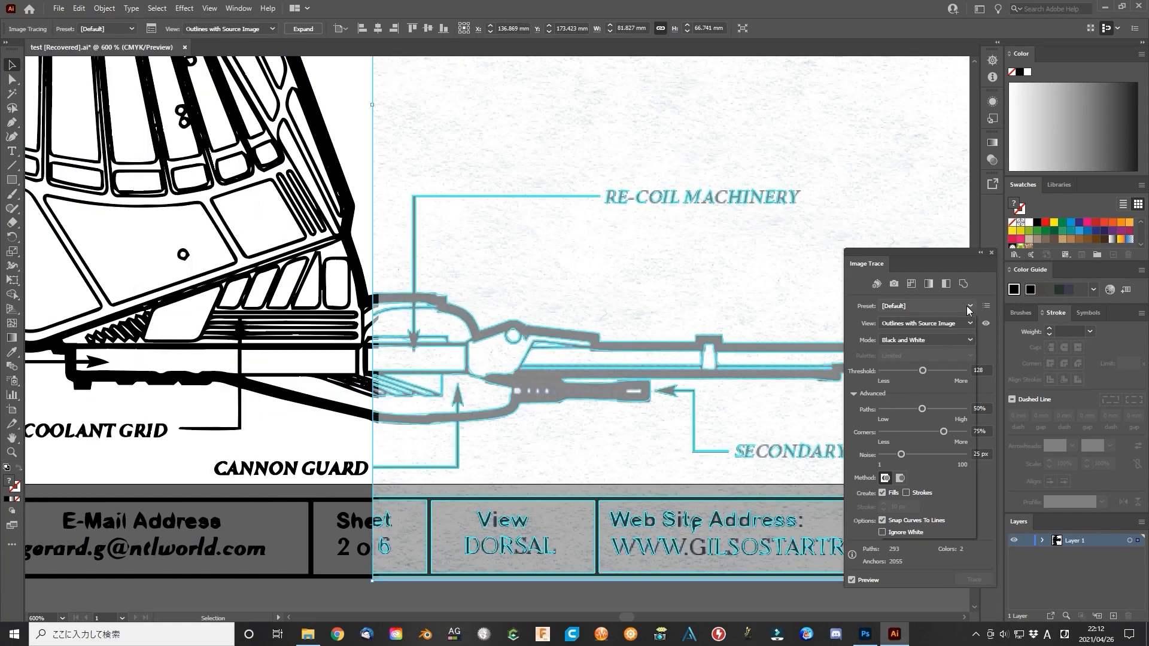
left_click(971, 307)
left_click(910, 485)
Expand the lower-right section's trace into paths, close the Image Trace settings and deselect the artwork
scroll(634, 620, "down", 2)
left_click_drag(628, 618, 637, 620)
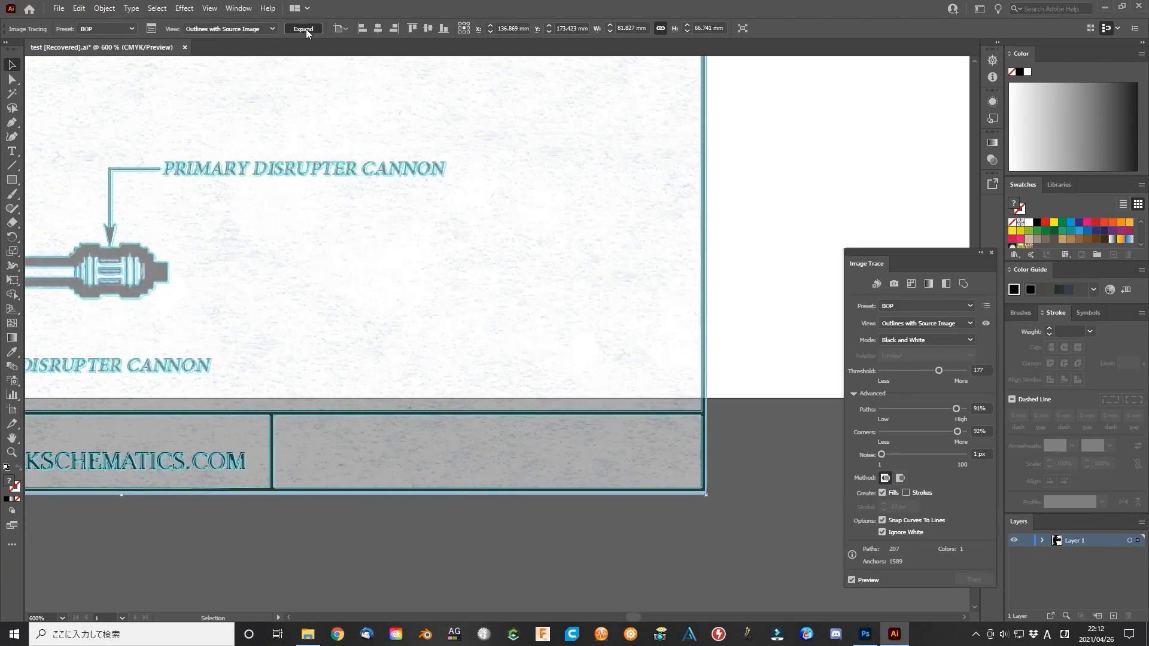
left_click(307, 30)
left_click(991, 253)
key("z")
left_click(299, 239, "alt")
left_click(305, 219, "alt")
left_click(335, 206, "alt")
left_click(347, 206, "alt")
left_click(347, 206, "alt")
key("v")
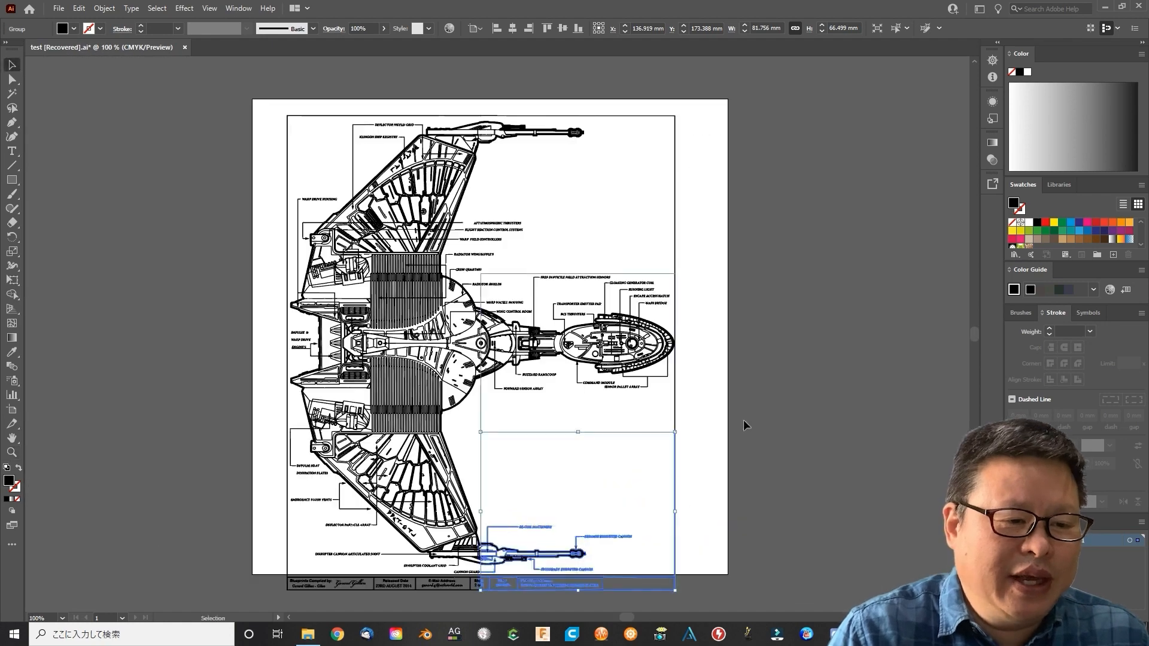
left_click(743, 419)
Select the whole traced schematic and scale it down to about 84 × 103 mm
scroll(744, 419, "down", 4)
scroll(744, 419, "up", 3)
mouse_move(275, 92)
left_mouse_down()
mouse_move(694, 588)
mouse_move(664, 343)
mouse_move(272, 98)
mouse_move(520, 375)
left_mouse_up()
Rotate the selected schematic by 90 degrees
left_click(104, 8)
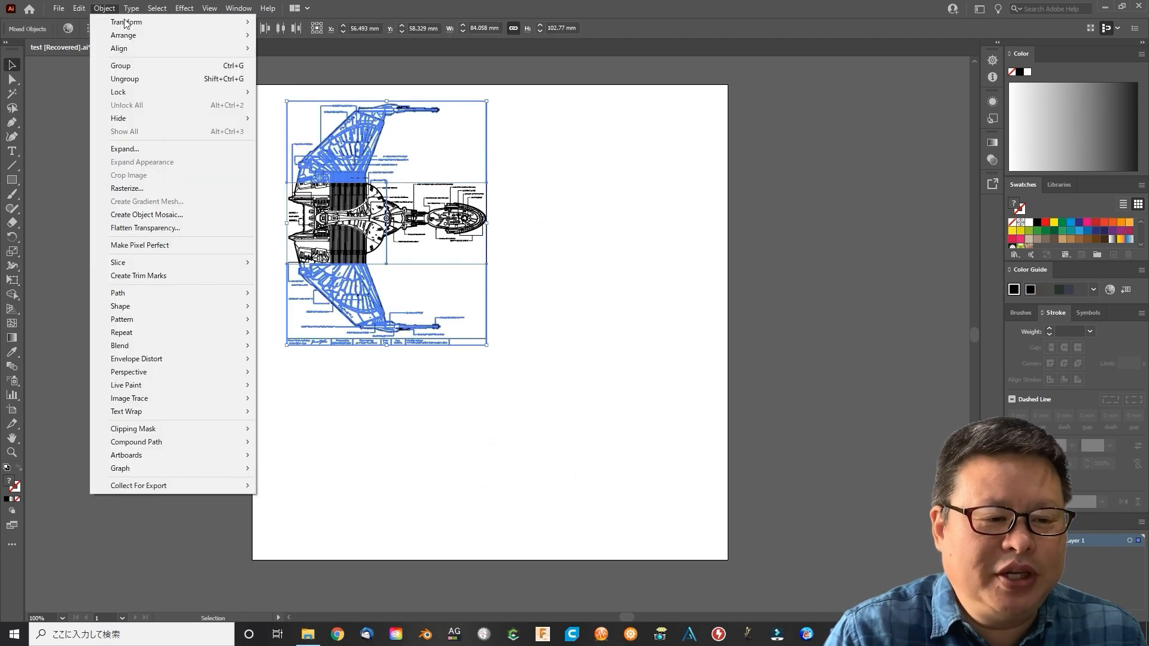
mouse_move(125, 22)
left_click(287, 54)
type("90")
key("Return")
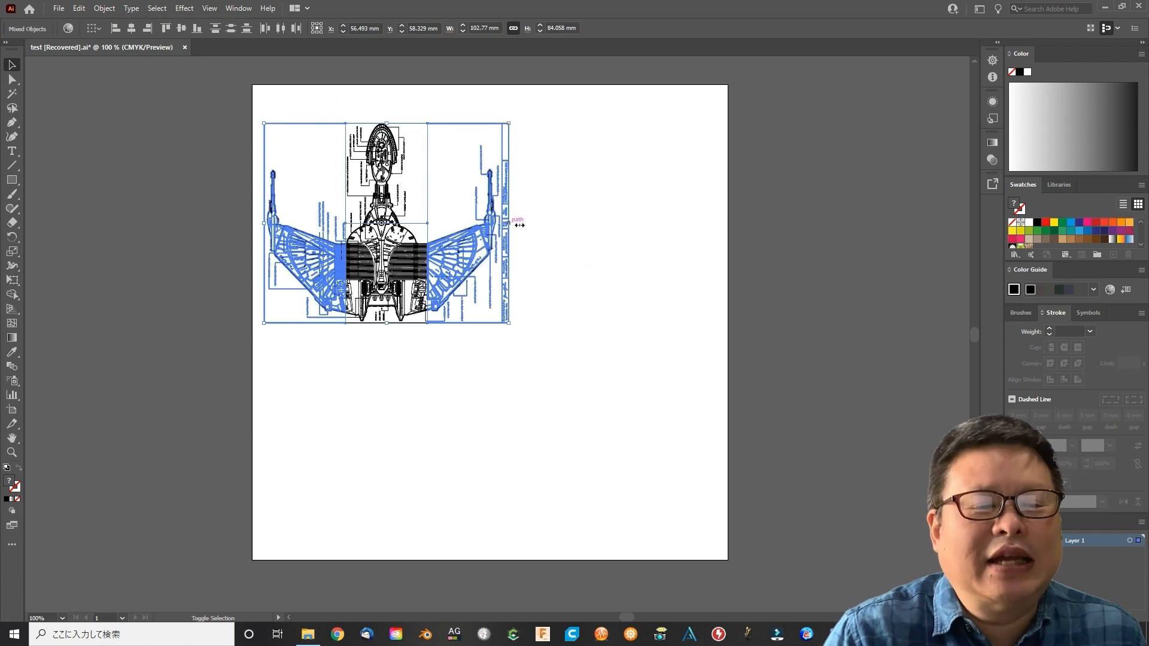
Enlarge the rotated schematic to about 132 × 108 mm, move it toward the upper middle of the artboard and deselect it
left_click_drag(508, 223, 578, 223)
left_click_drag(479, 236, 532, 243)
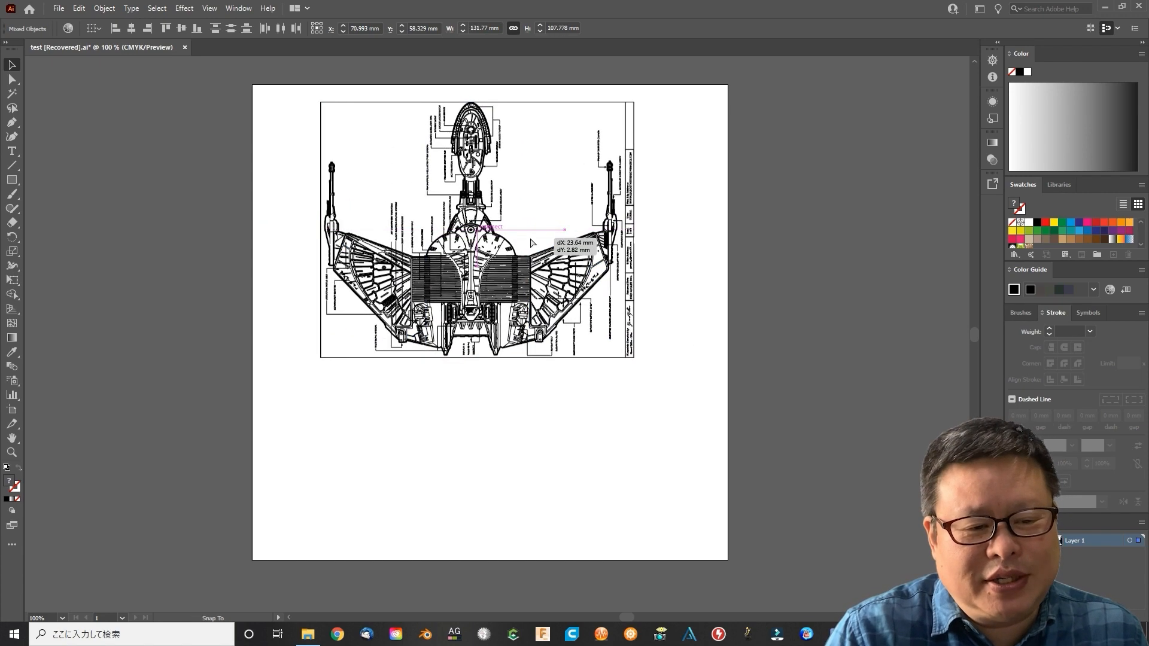
left_click(769, 276)
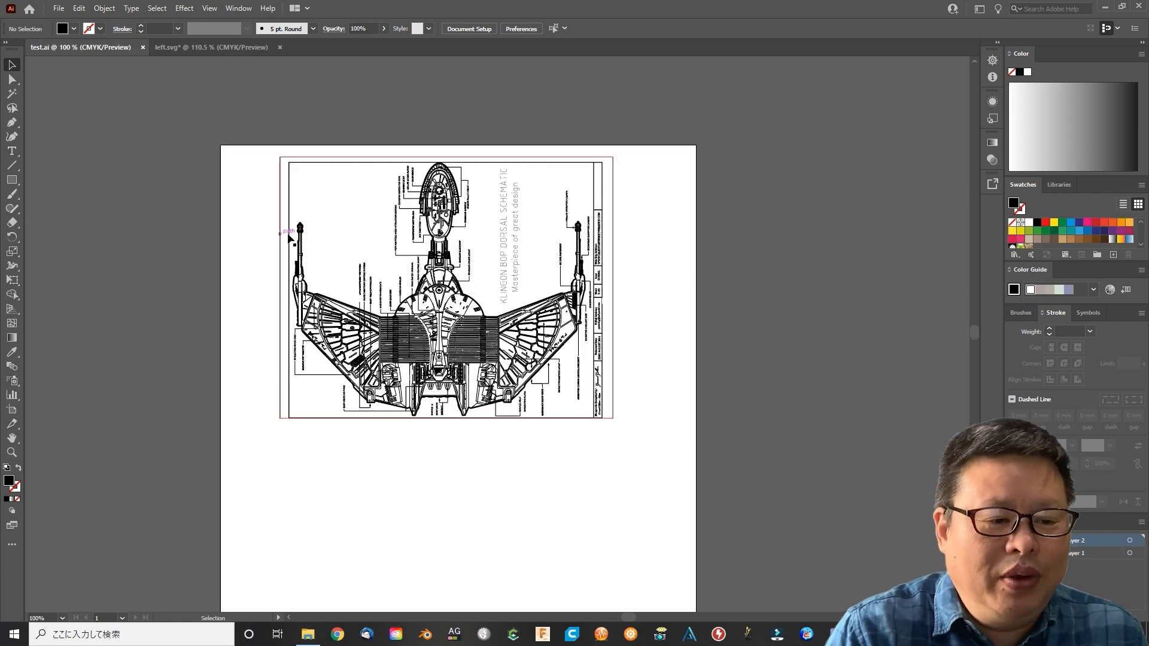
Delete the other five schematic sections and the title text, keeping only the top-left section and the alignment frame
left_click(441, 235)
key("Delete")
left_click(447, 353)
key("Delete")
left_click(536, 353)
key("Delete")
left_click(523, 287)
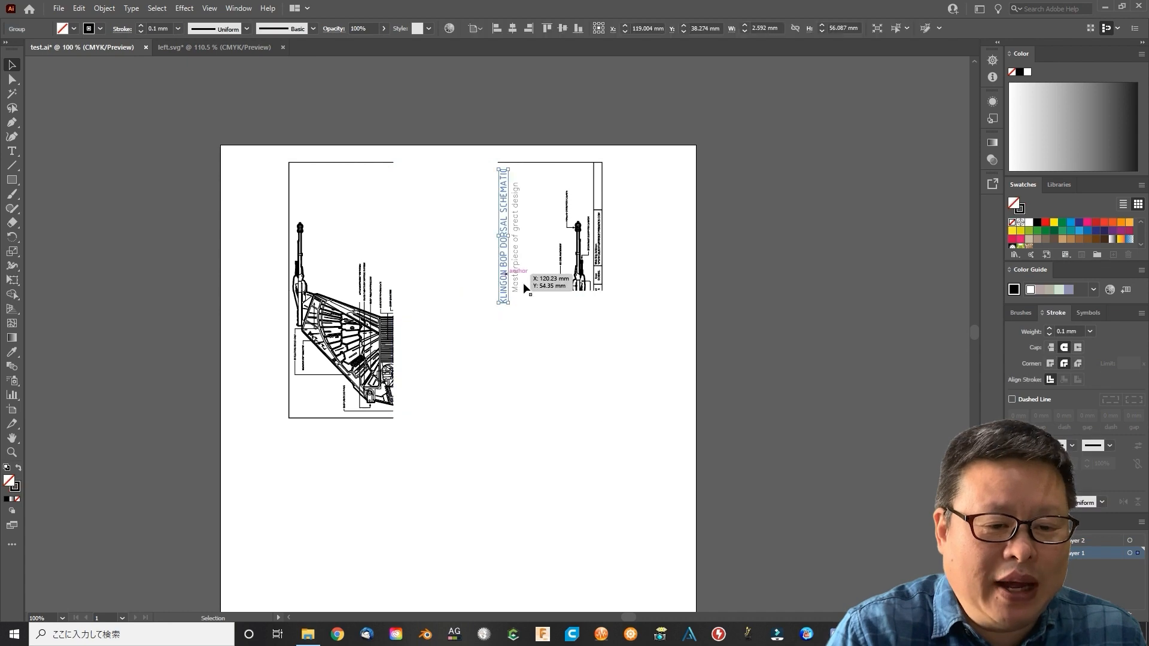
key("Delete")
left_click(360, 412)
key("Delete")
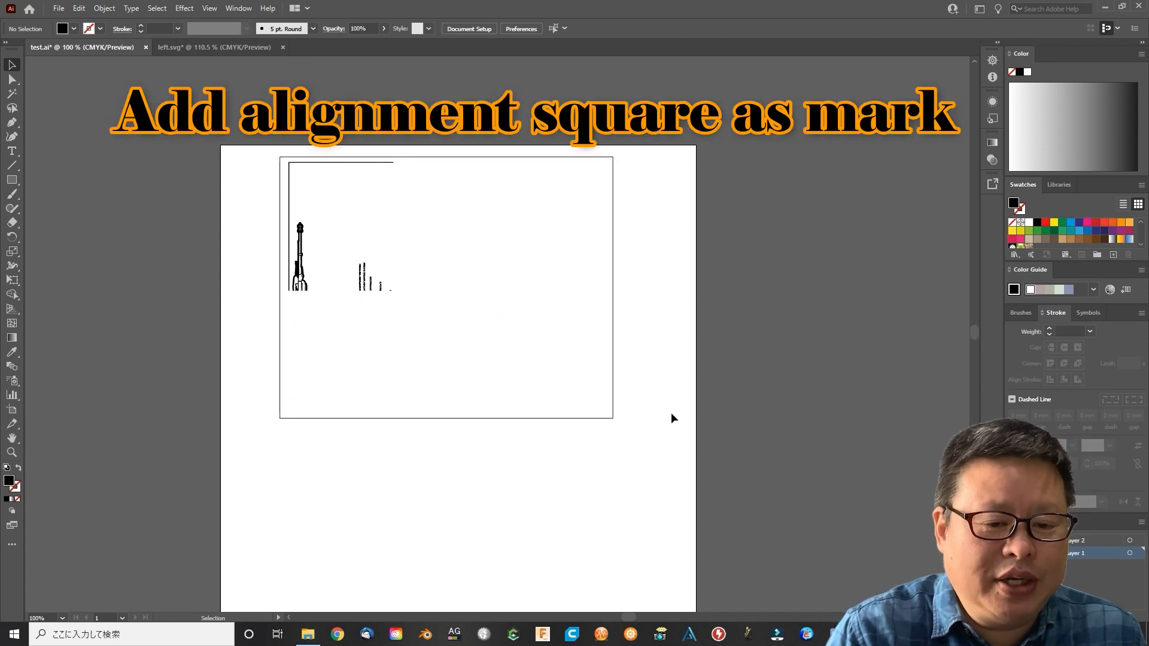
Set up the G-code generator with the filename top left, off command G0 Z23 and on command G0 Z20
left_click(58, 8)
mouse_move(90, 282)
left_click(269, 283)
left_click(740, 342)
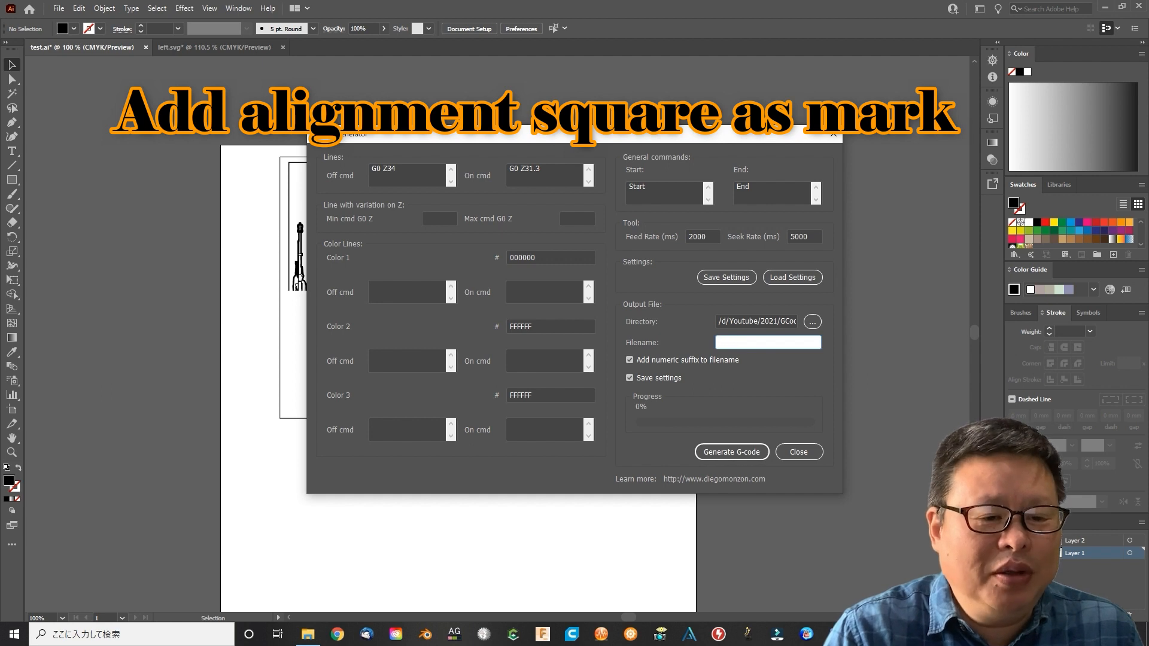
left_click(525, 169)
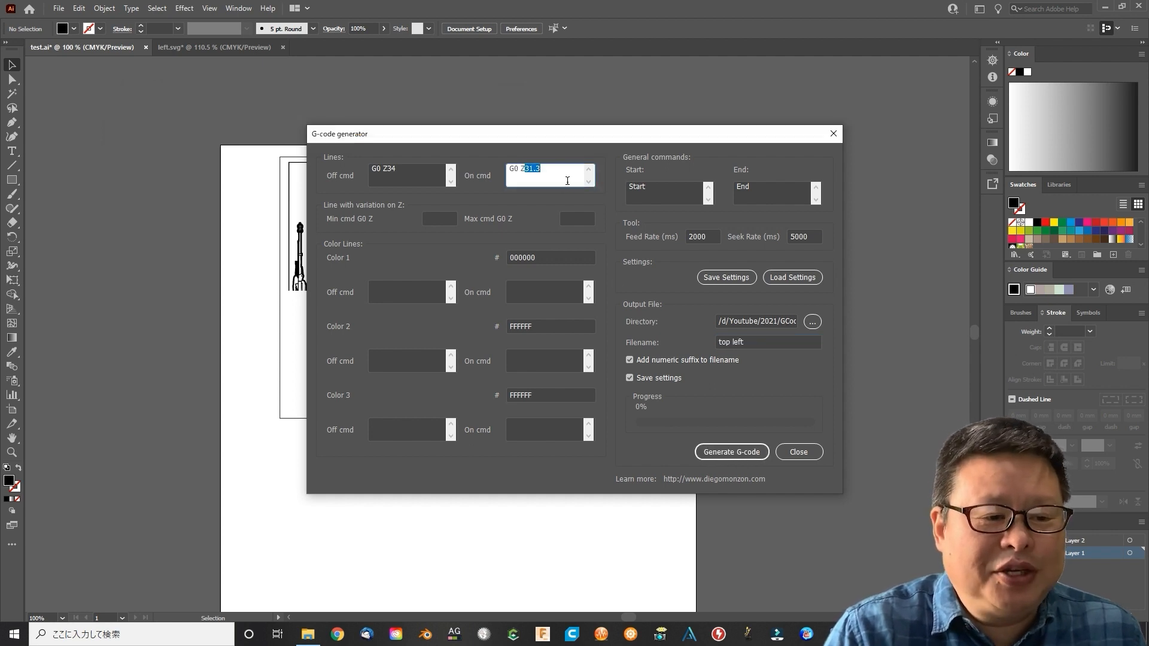
double_click(391, 169)
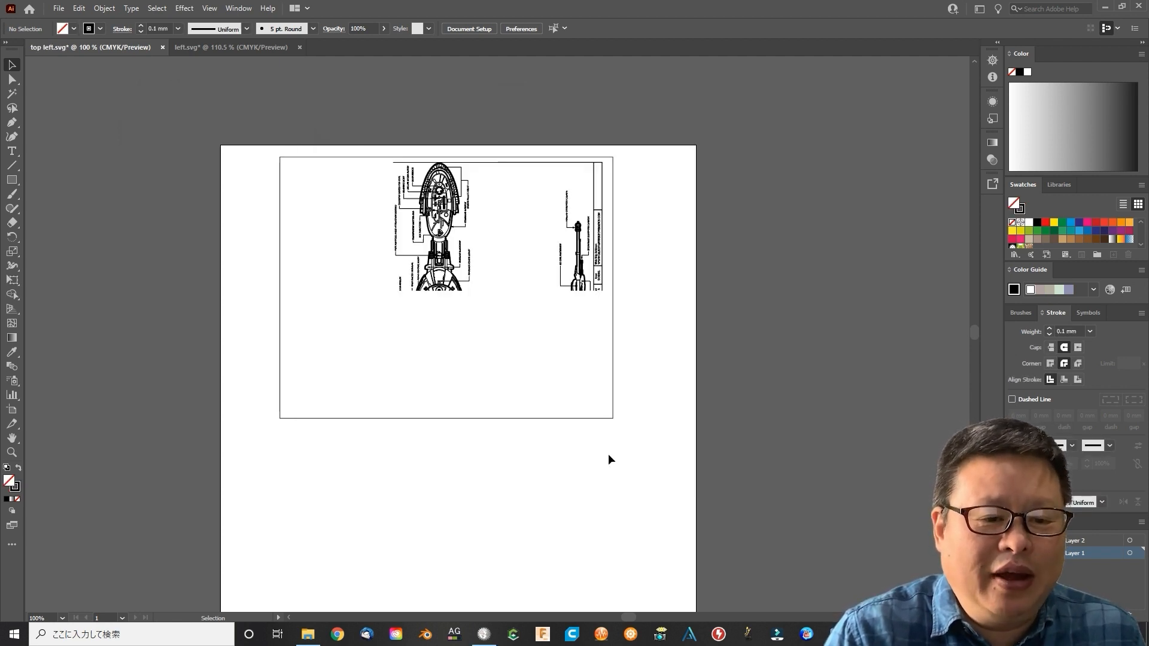
Generate G-code for the top-right section with the output filename top right
left_click(613, 359)
left_click(670, 307)
left_click(59, 8)
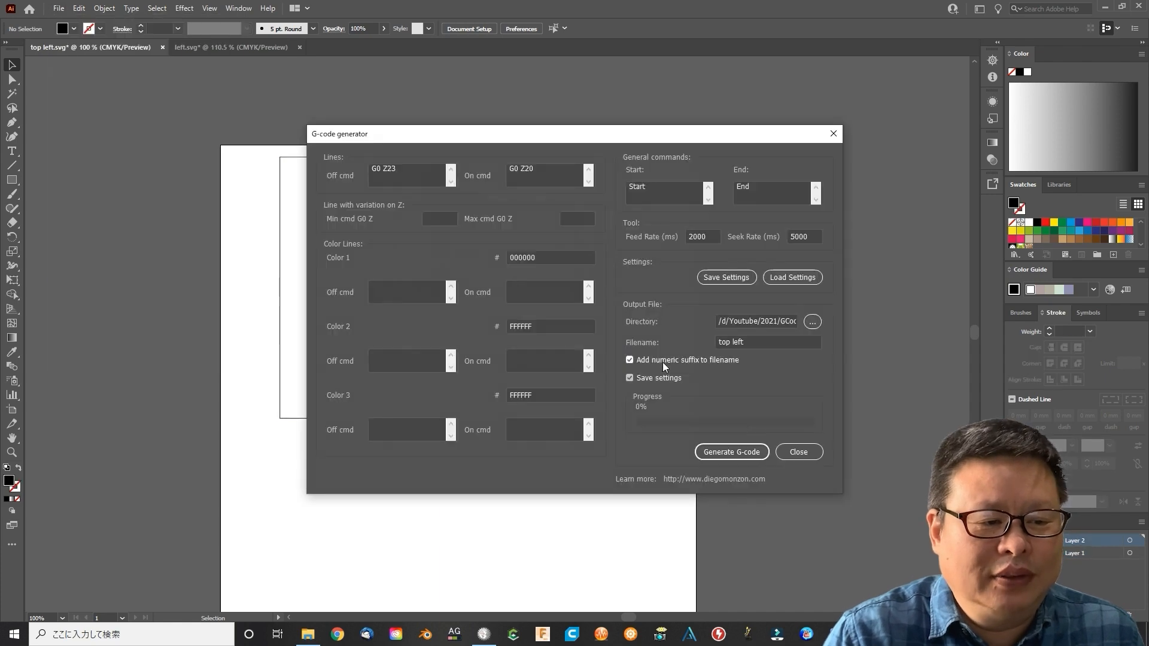
left_click_drag(734, 343, 768, 343)
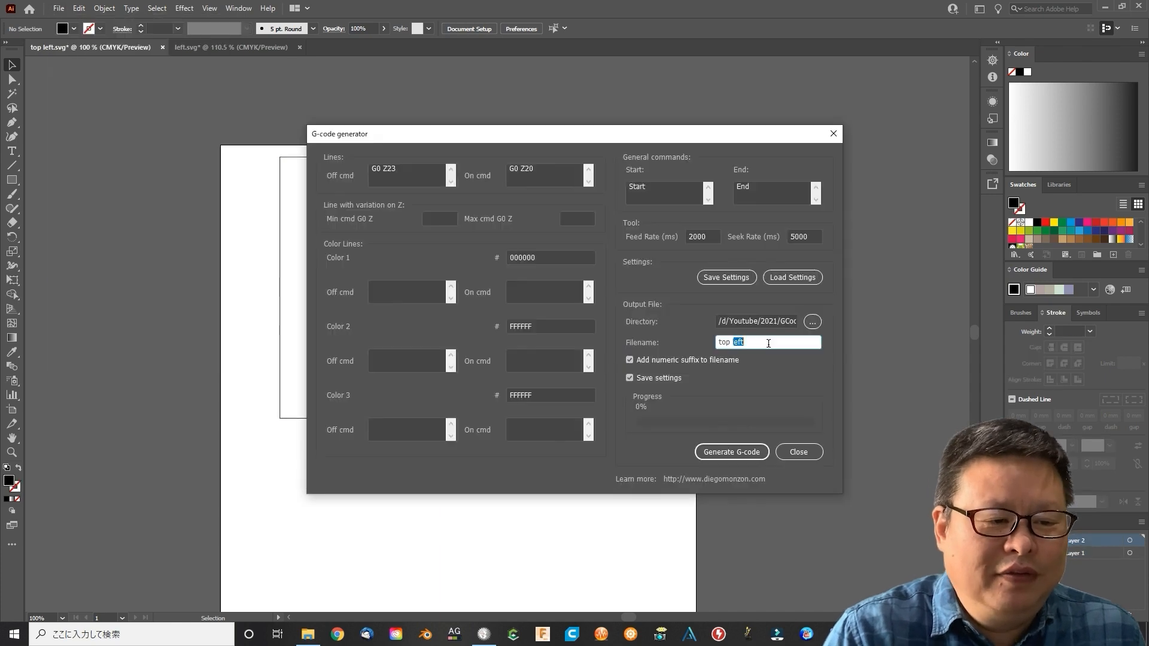
left_click(732, 453)
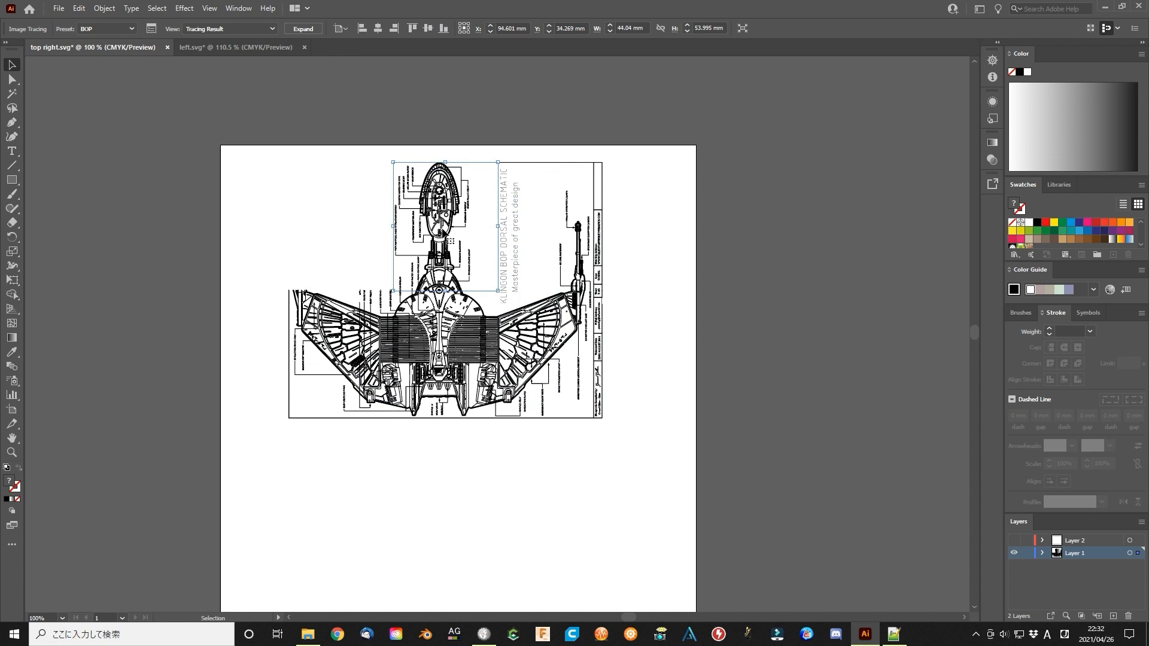
Delete everything except the bottom-left schematic section and show Layer 2 with the alignment frame
key("Delete")
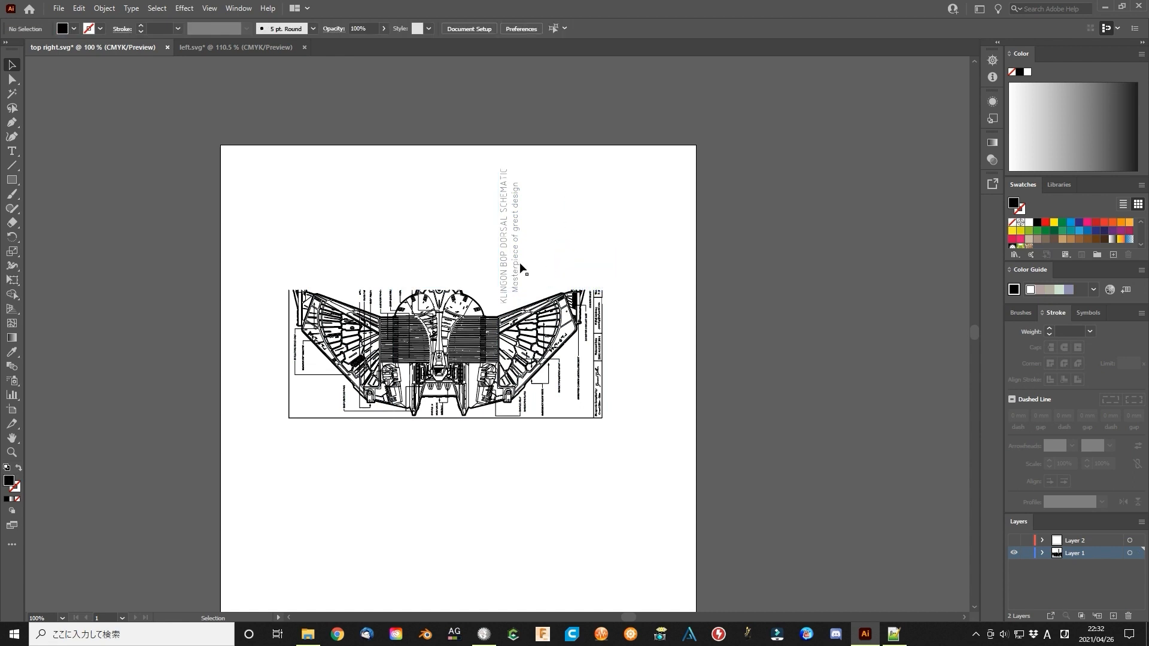
left_click(450, 358)
key("Delete")
left_click(546, 366)
key("Delete")
left_click(1014, 540)
Generate G-code for the bottom-left and bottom-middle sections, naming the output files bottom left and bottom mid
left_click(58, 9)
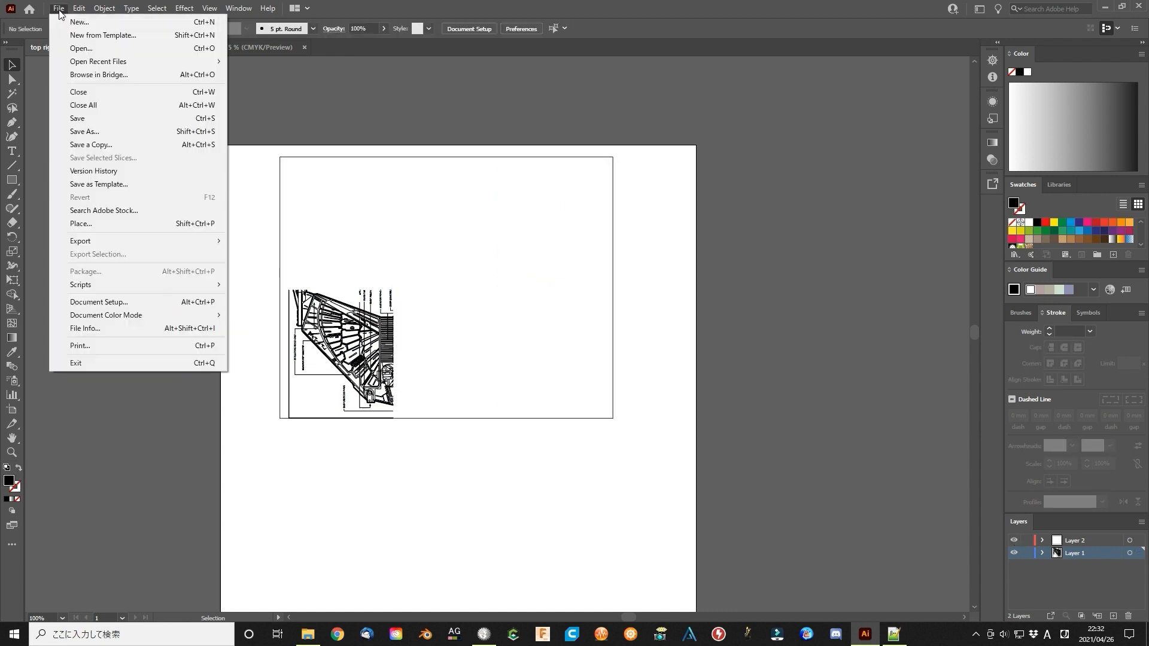
mouse_move(81, 285)
left_click(277, 285)
left_click(771, 342)
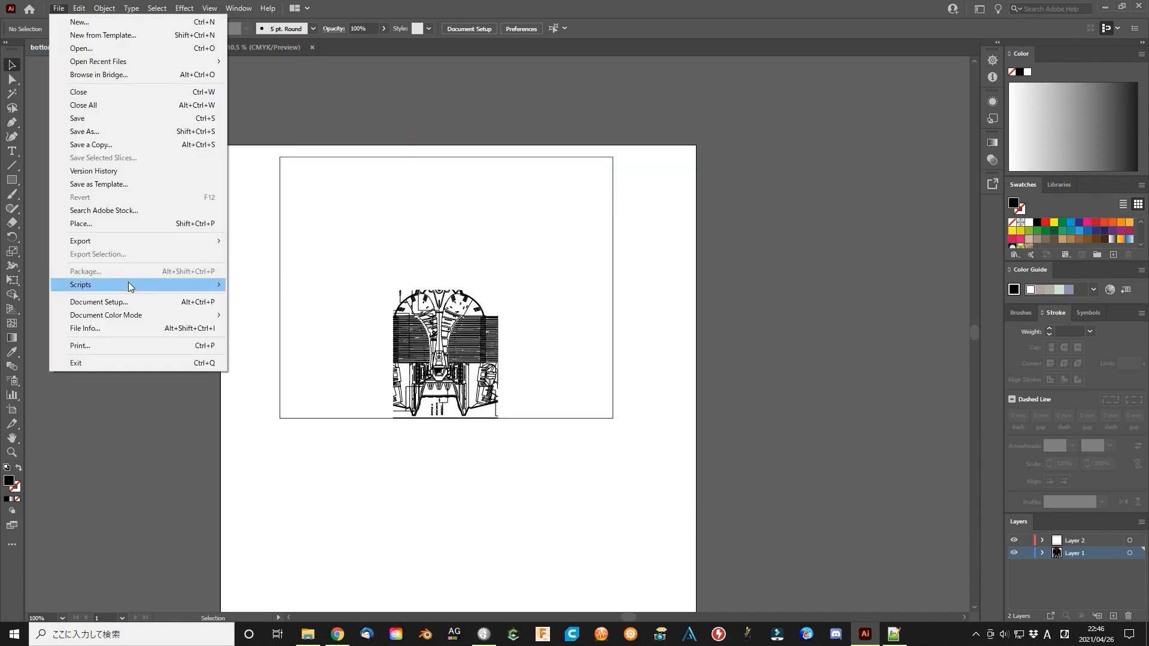
left_click(276, 285)
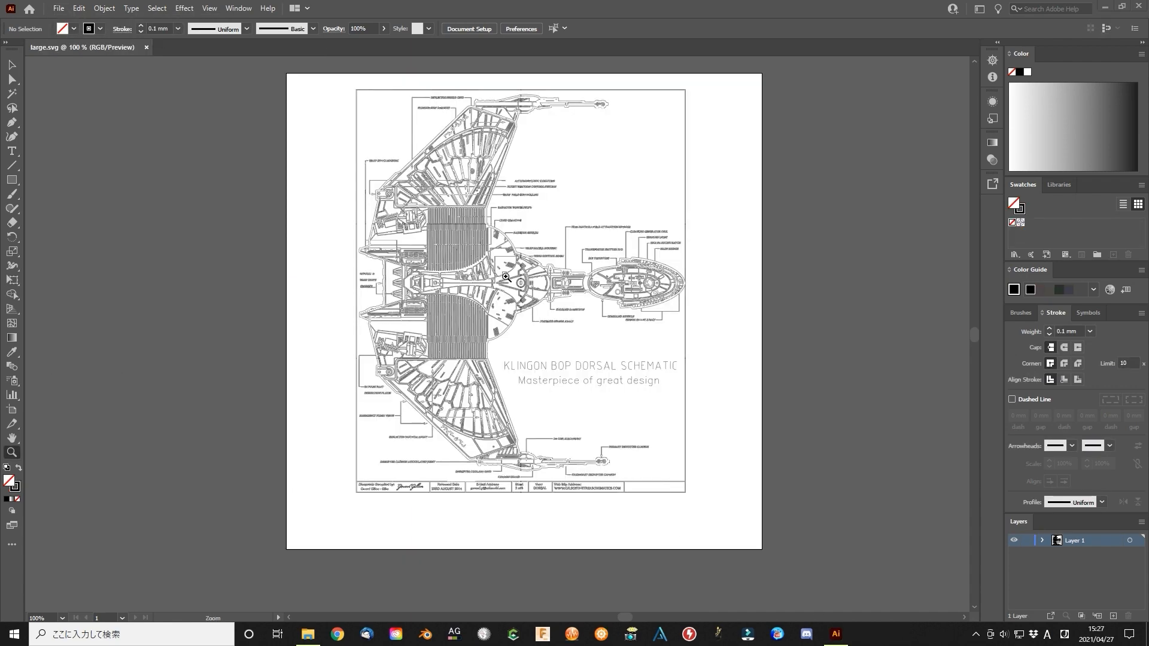
left_click(507, 277)
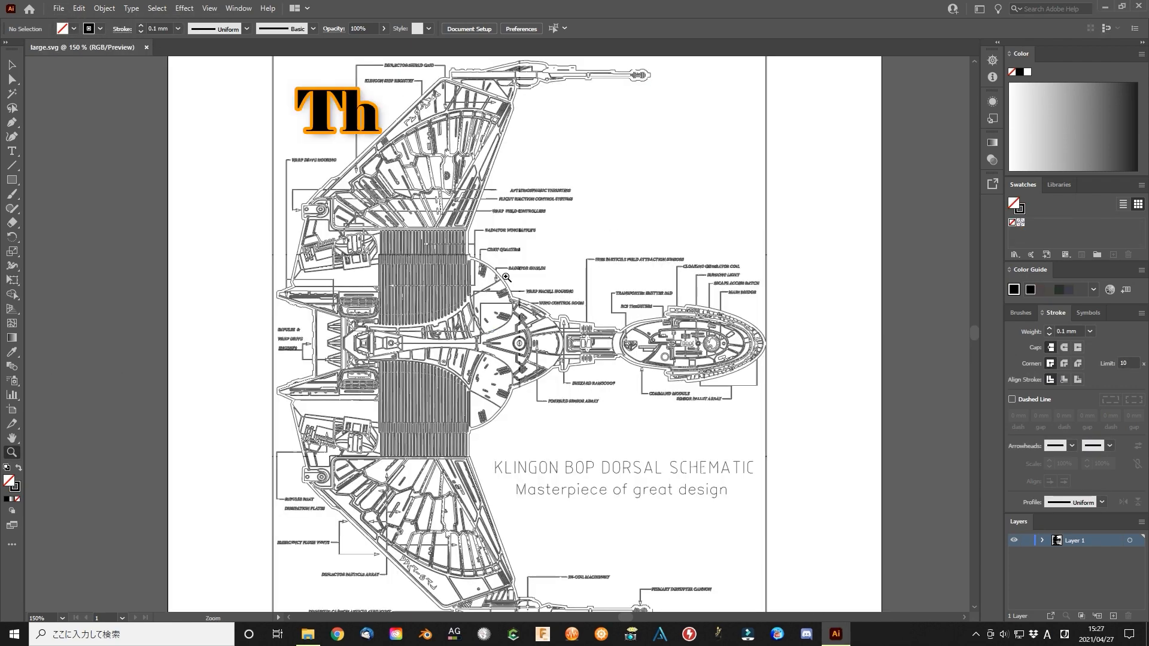
Examine the traced line detail of the command module in the final large.svg at up to 1200 % magnification
left_click(593, 354)
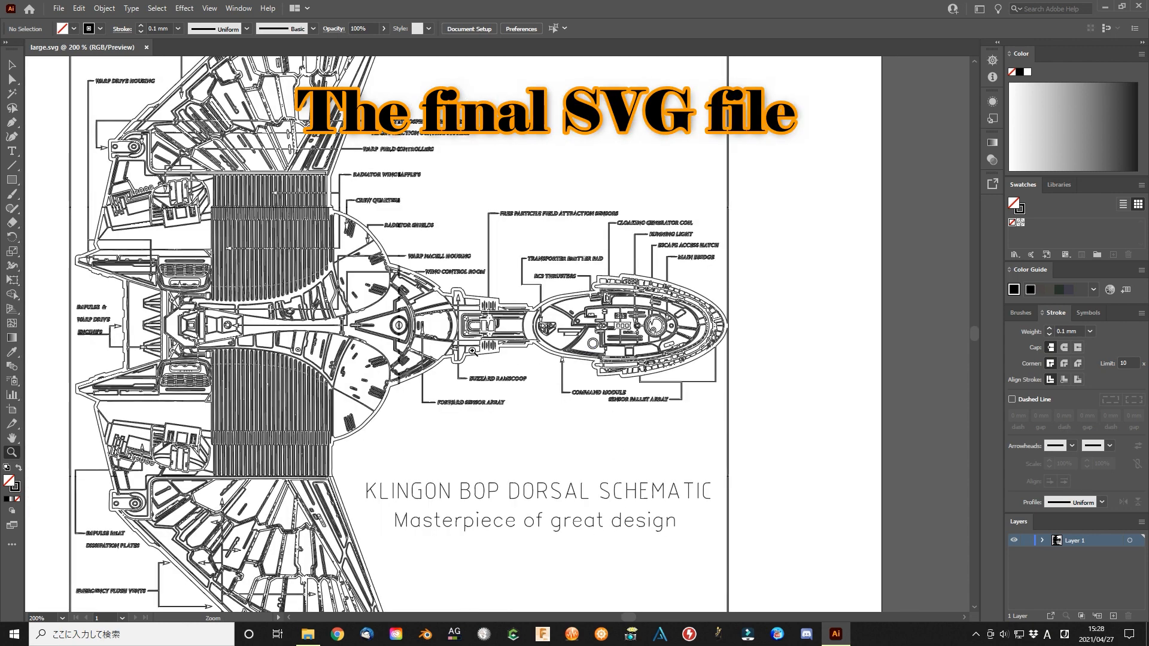
left_click(505, 326)
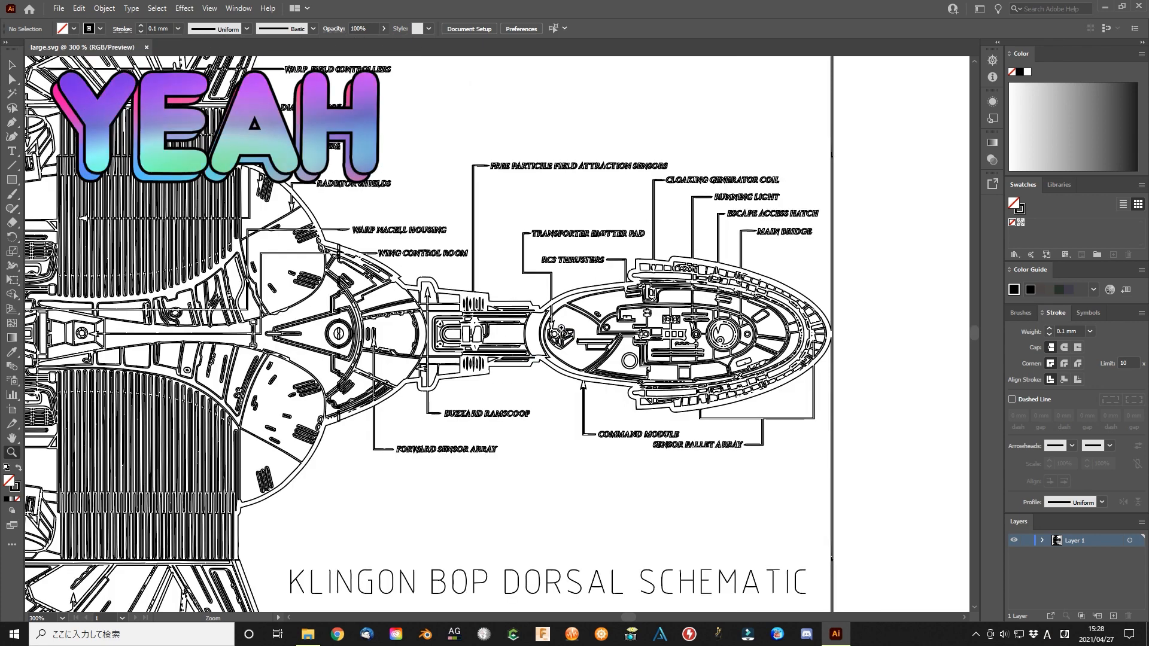
left_click(596, 331)
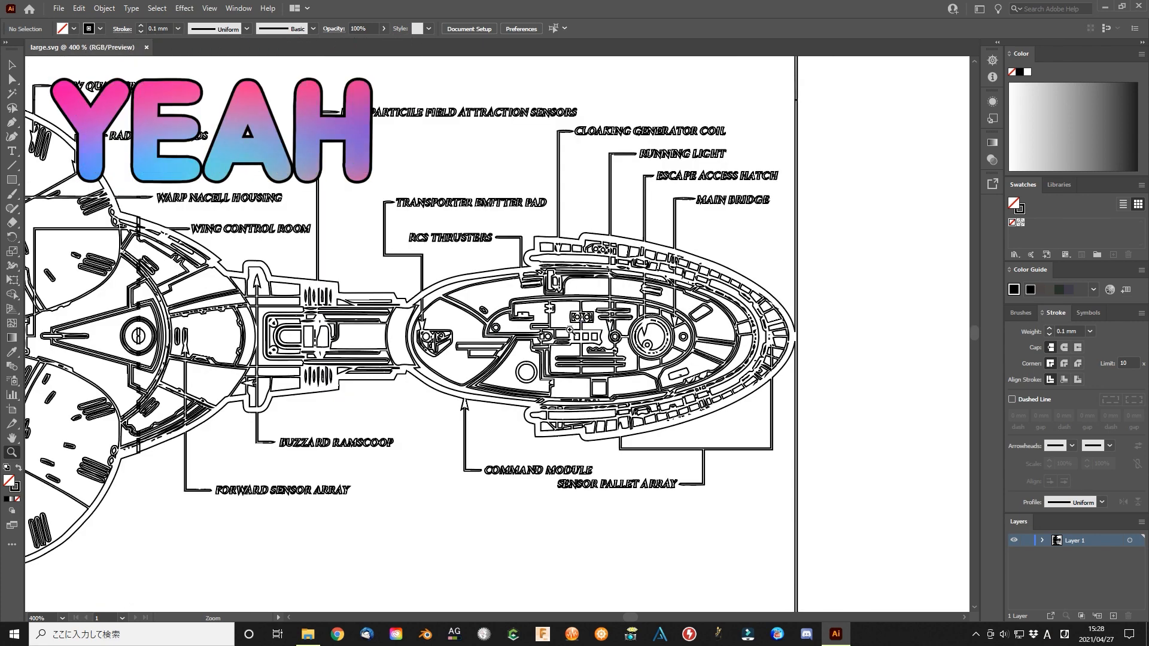
left_click(679, 320)
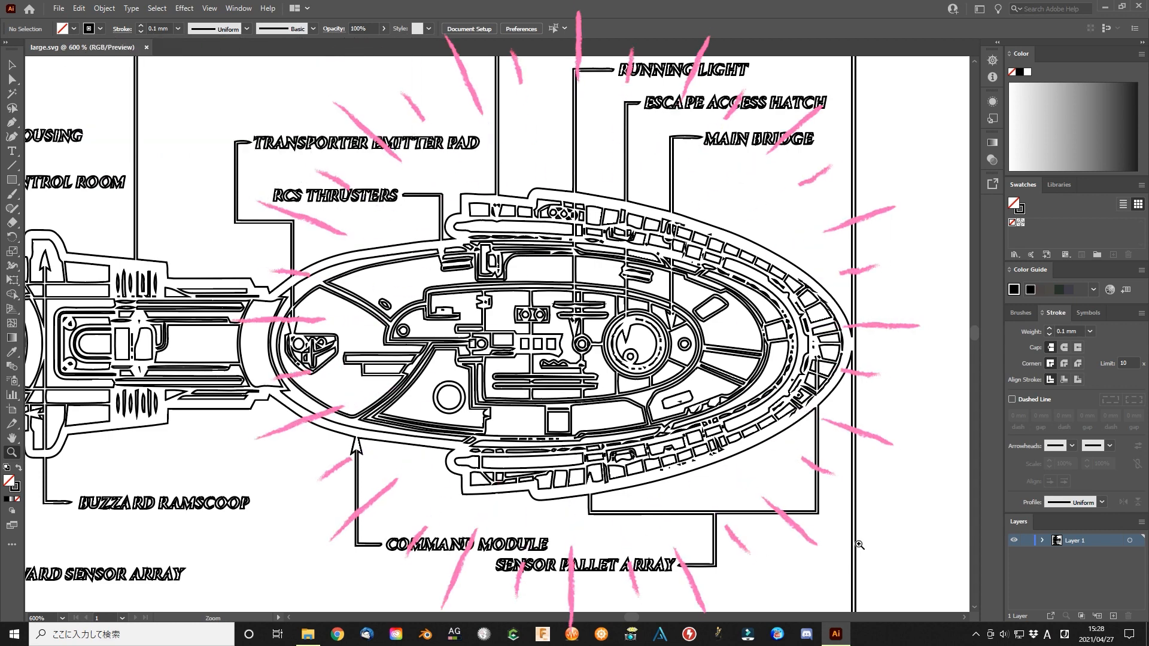
left_click(650, 344)
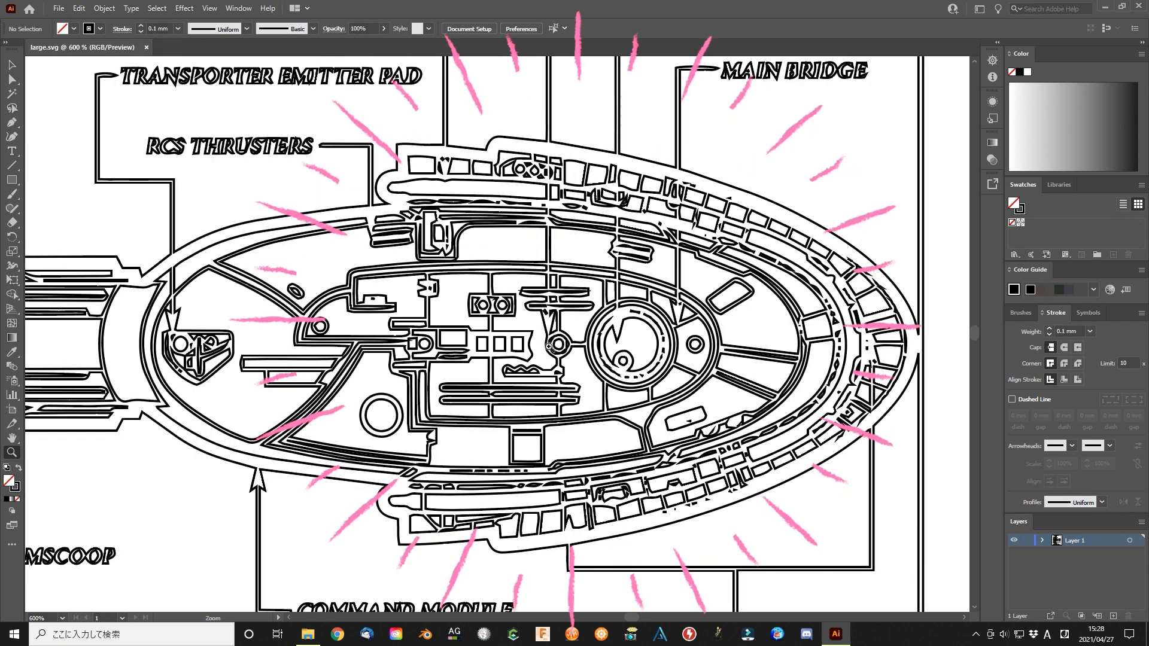
left_click(419, 338)
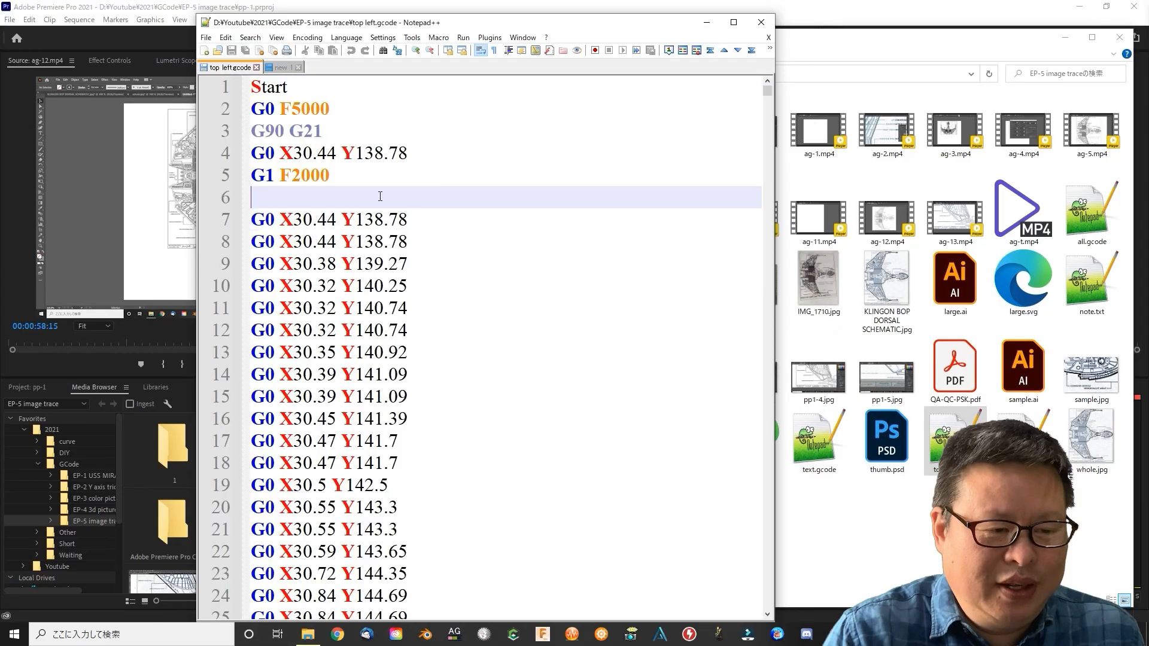
Copy all the code of top left.gcode into a new file and remove its closing commands
key("ctrl+a")
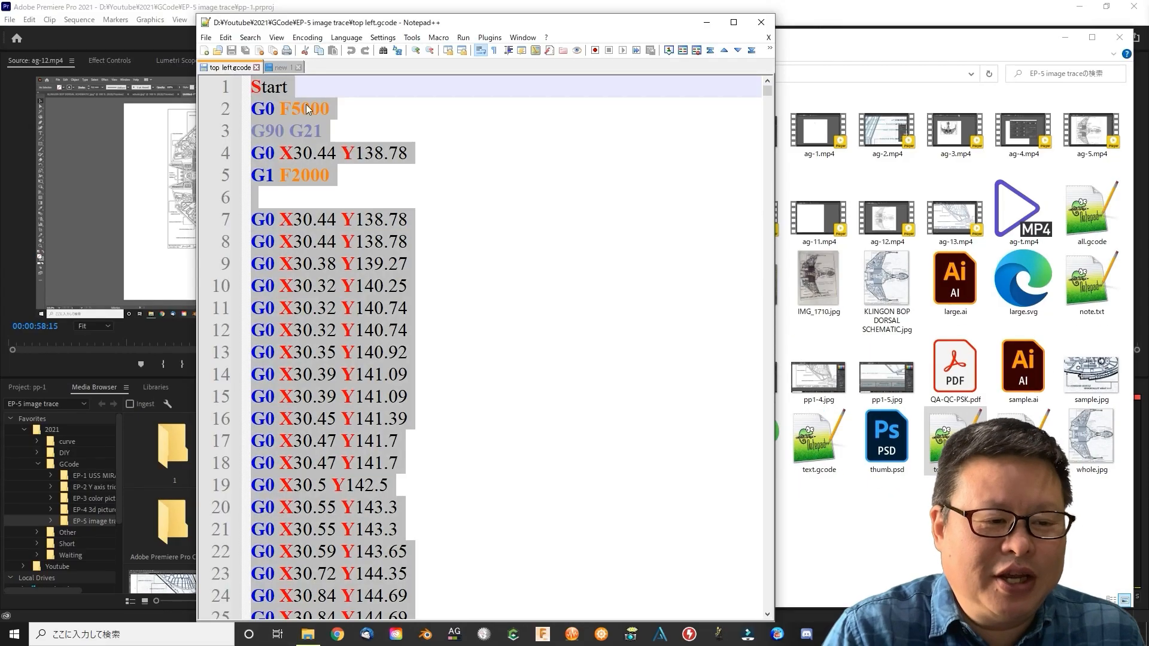
key("ctrl+End")
key("BackSpace")
key("Return")
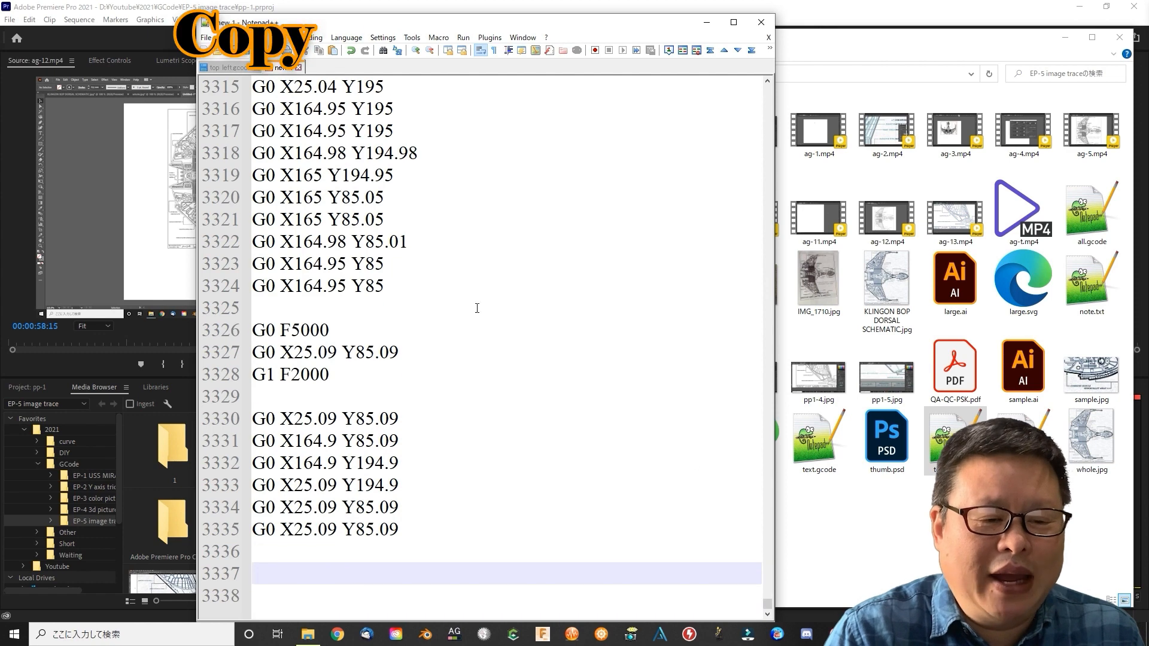
Remove the G90 G21 line from top right.gcode
left_click(329, 68)
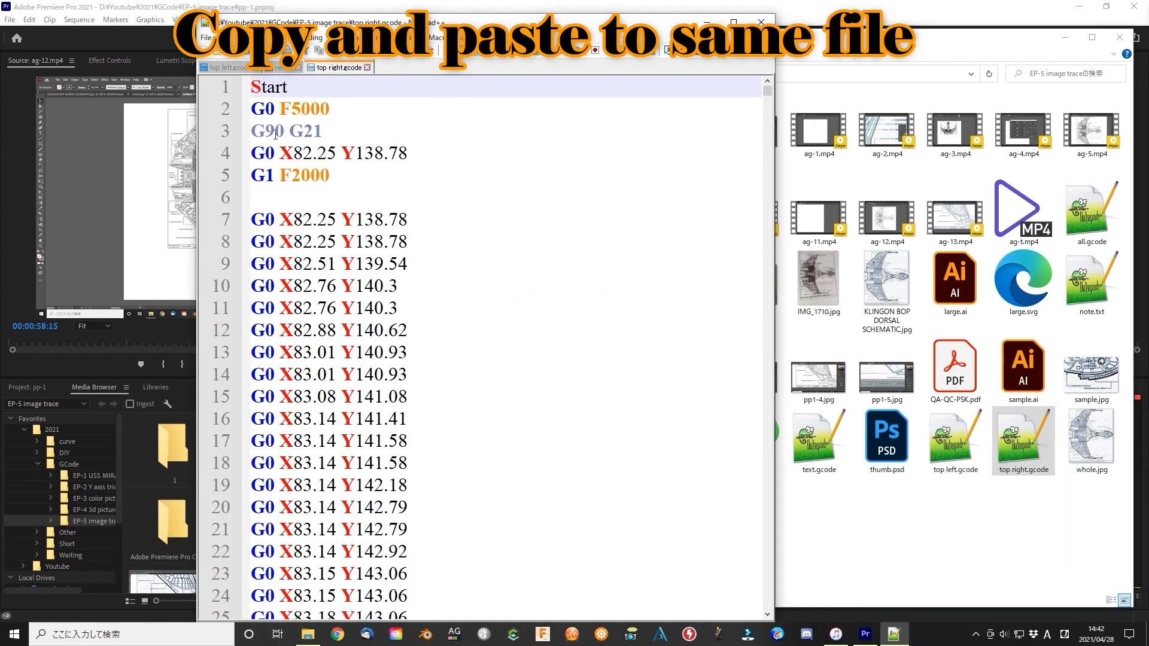
left_click_drag(251, 132, 361, 130)
key("Delete")
key("Delete")
Append all the code of top right.gcode to the combined file and delete its closing block from G0 F5000 to M18
key("ctrl+a")
key("ctrl+c")
left_click(277, 68)
key("ctrl+v")
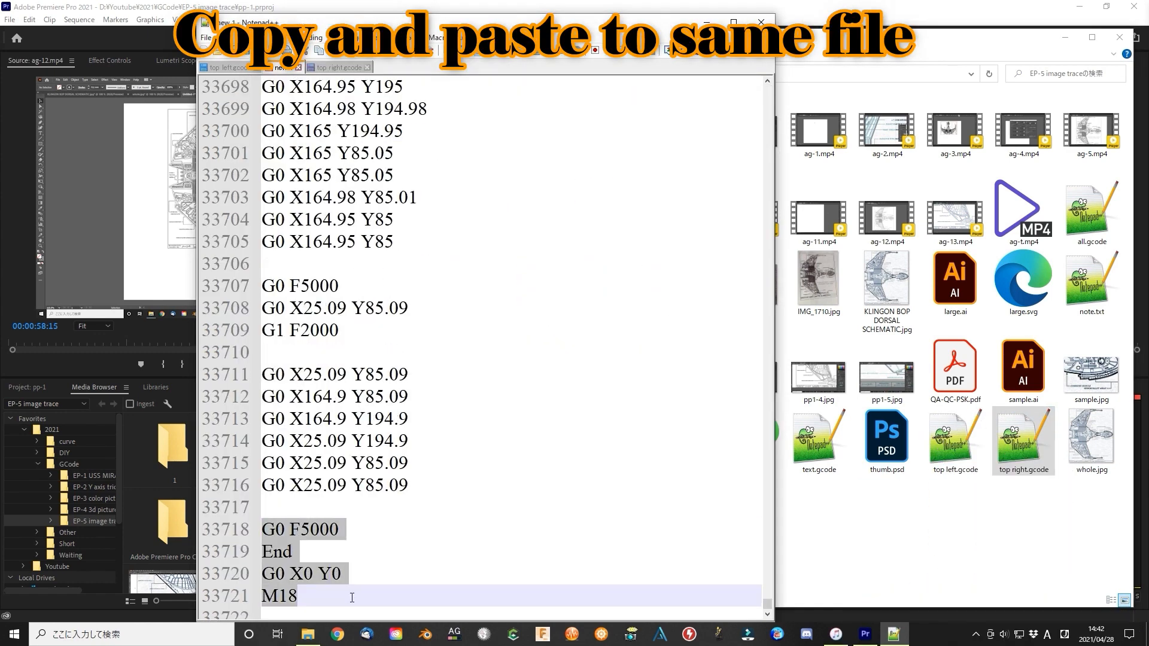
key("Delete")
Open bottom left.gcode and remove its G90 G21 line
left_click(872, 534)
double_click(470, 299)
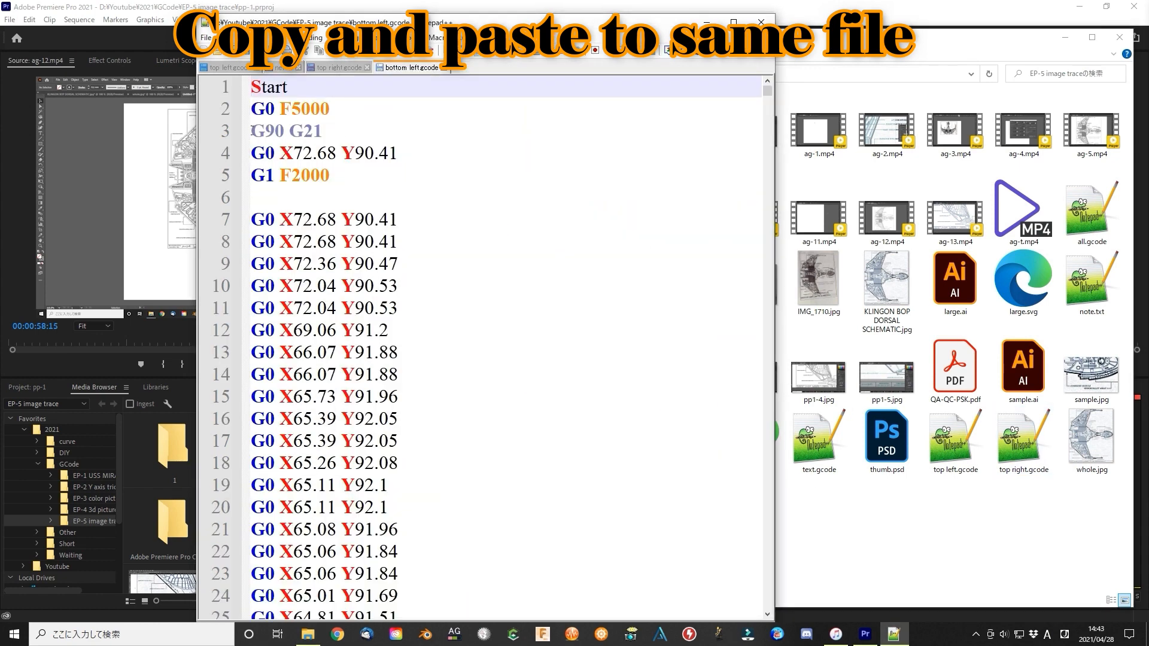
left_click_drag(248, 131, 336, 131)
key("Delete")
key("Delete")
Append all the code of bottom left.gcode to the combined file and delete its closing block from G0 F5000 to M18
key("ctrl+a")
key("ctrl+c")
left_click(283, 68)
key("ctrl+v")
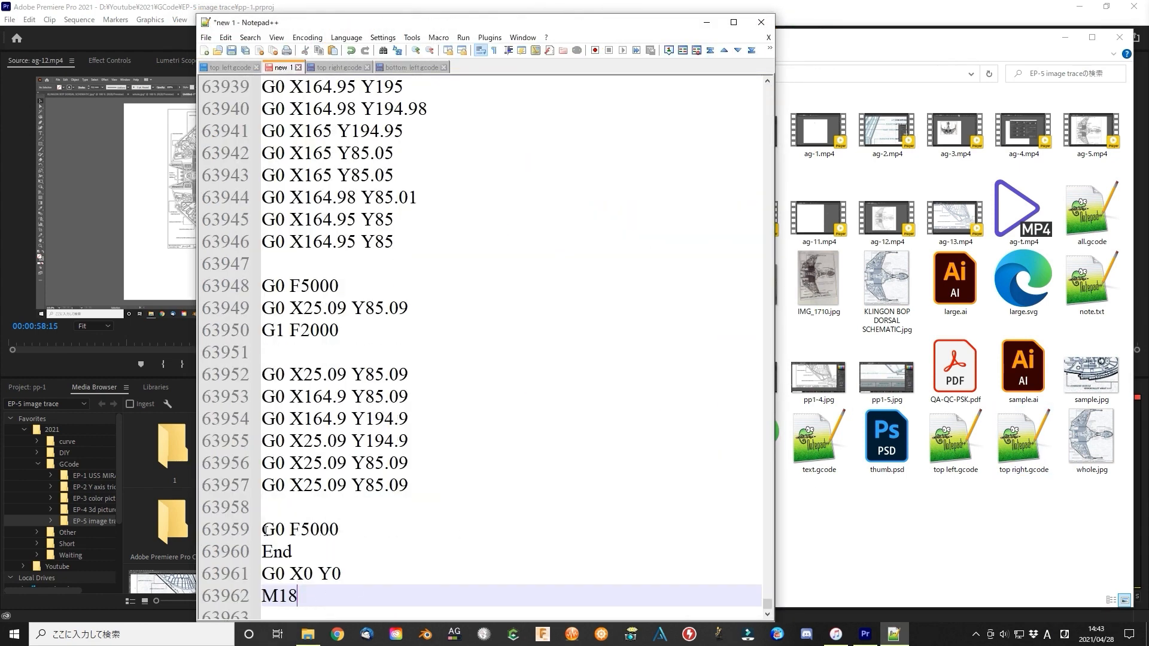
left_click_drag(262, 531, 358, 600)
key("Delete")
Open bottom mid.gcode and remove its G90 G21 line
left_click(929, 521)
double_click(544, 284)
left_click_drag(249, 131, 395, 152)
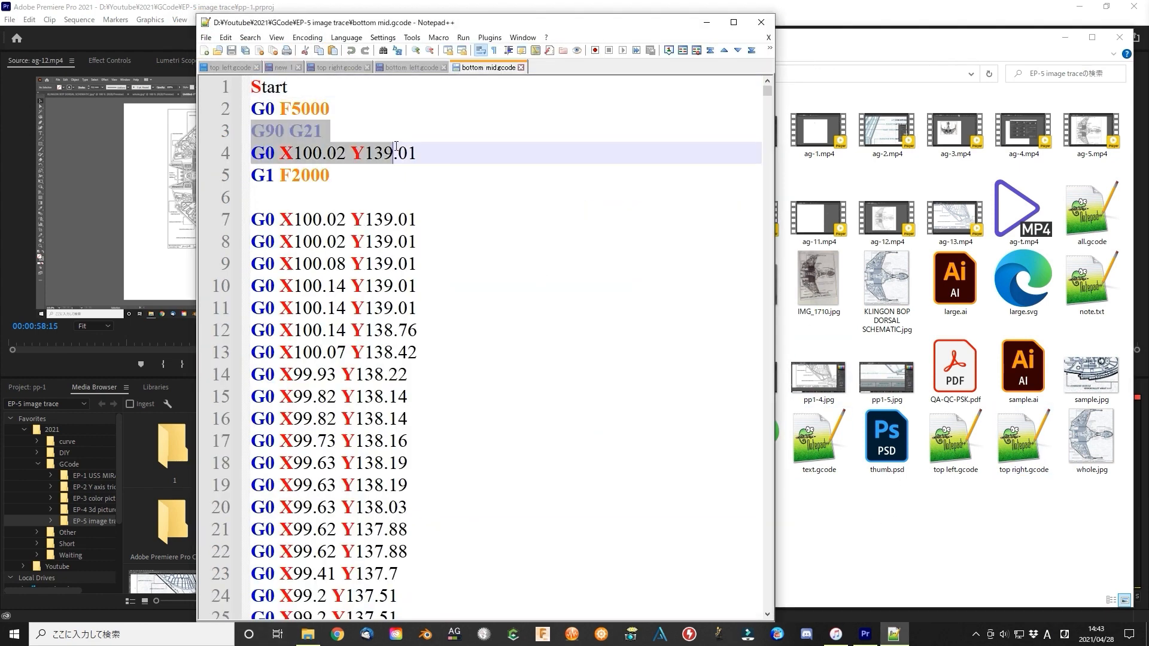
left_click_drag(325, 132, 249, 132)
key("Delete")
key("Delete")
Append all the code of bottom mid.gcode to the combined file and delete its closing block from G0 F5000 to M18
key("ctrl+a")
key("ctrl+c")
left_click(283, 68)
key("ctrl+v")
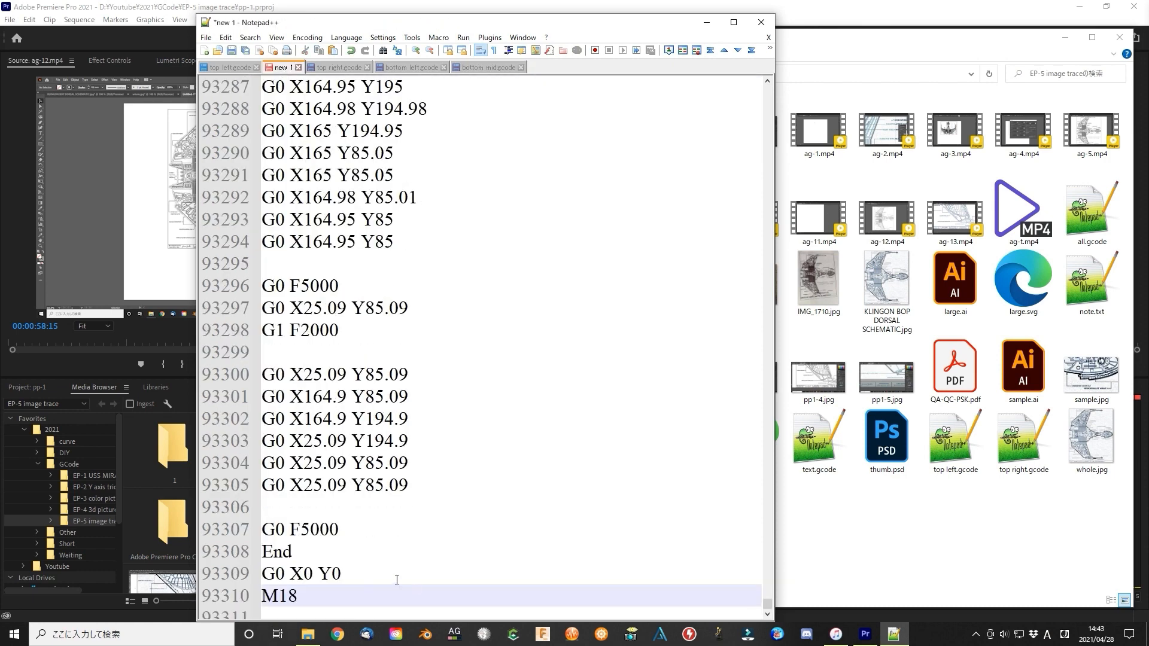
left_click_drag(261, 531, 389, 595)
key("Delete")
Open bottom right.gcode and remove its G90 G21 line
left_click(887, 299)
double_click(614, 287)
left_click_drag(249, 131, 395, 152)
key("Delete")
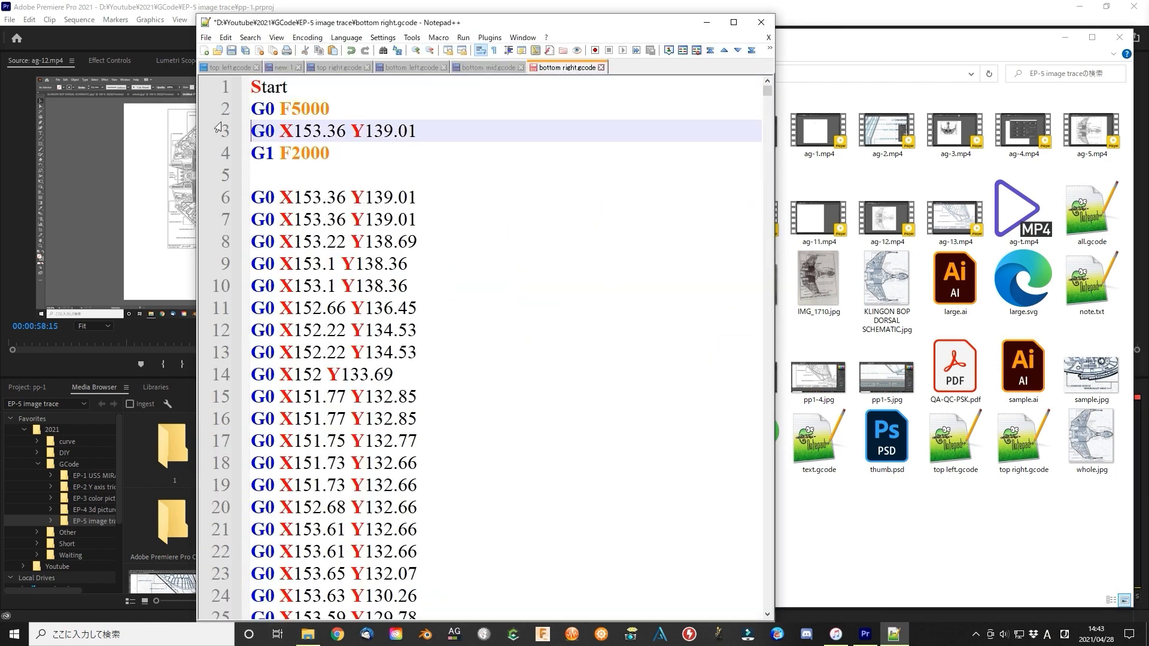
Append all the code of bottom right.gcode to the combined file and delete its closing block ending in M18
key("ctrl+a")
key("ctrl+c")
left_click(283, 68)
key("ctrl+v")
left_click_drag(263, 530, 395, 596)
key("Delete")
Open text.gcode and remove only its G90 G21 line, undoing the mistaken deletions
left_click(833, 583)
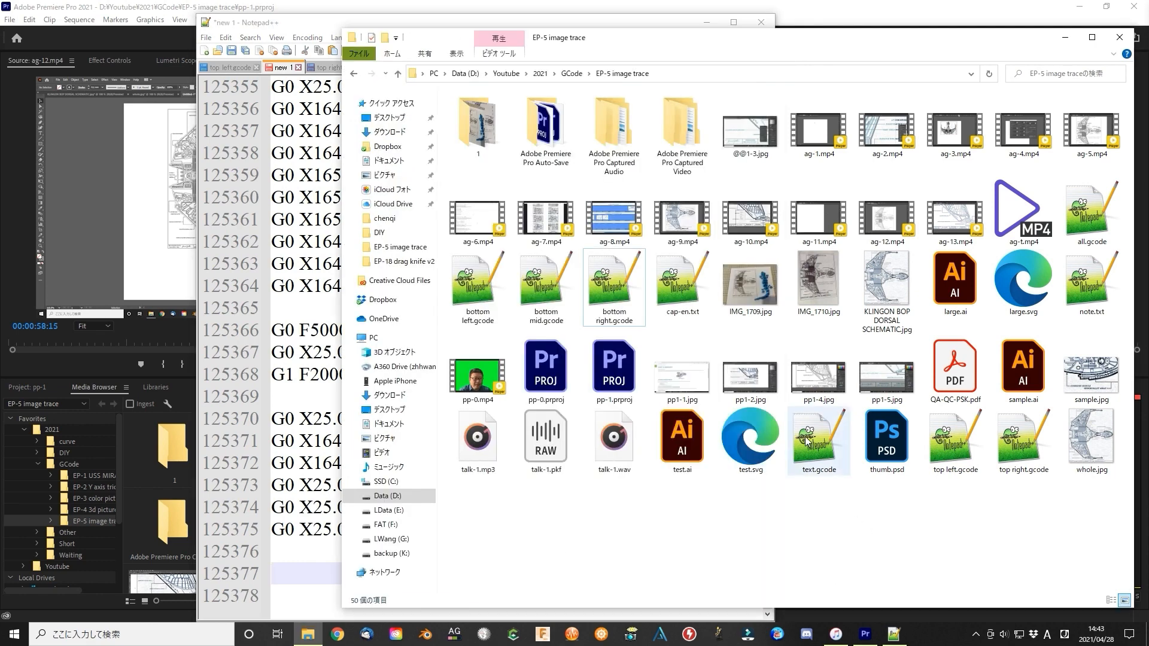
double_click(819, 440)
left_click_drag(327, 131, 249, 110)
key("Delete")
key("Delete")
key("ctrl+z")
key("ctrl+z")
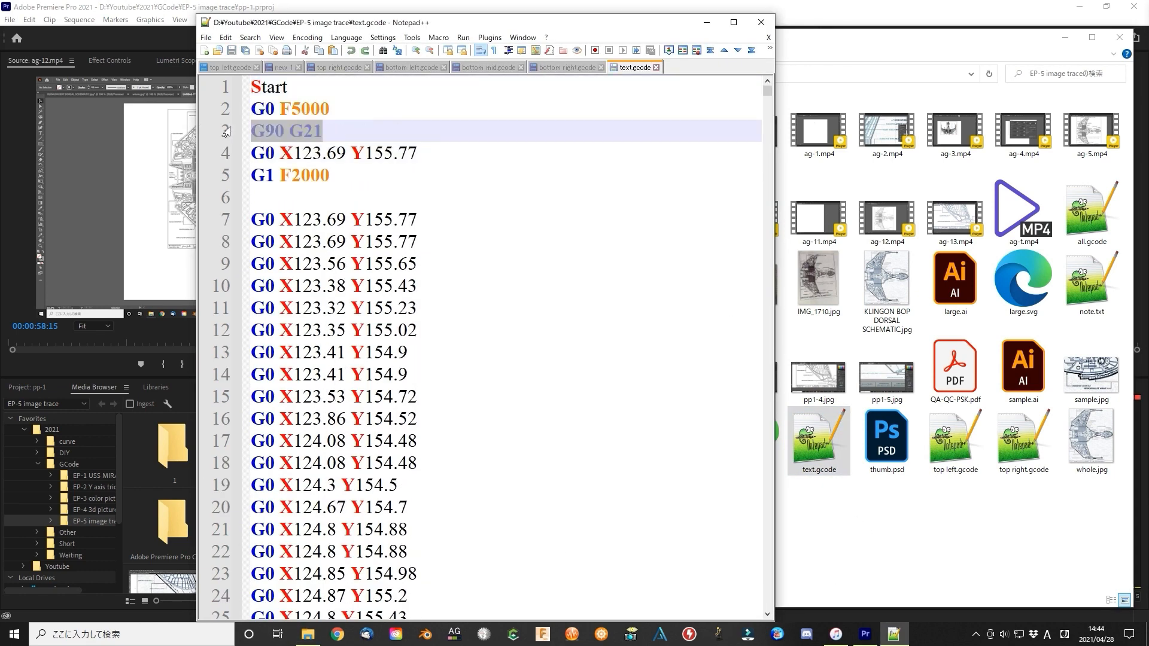
key("Delete")
Append all the code of text.gcode to the combined file and delete its closing commands
key("ctrl+a")
key("ctrl+c")
left_click(283, 68)
key("ctrl+v")
left_click_drag(266, 529, 379, 592)
key("Delete")
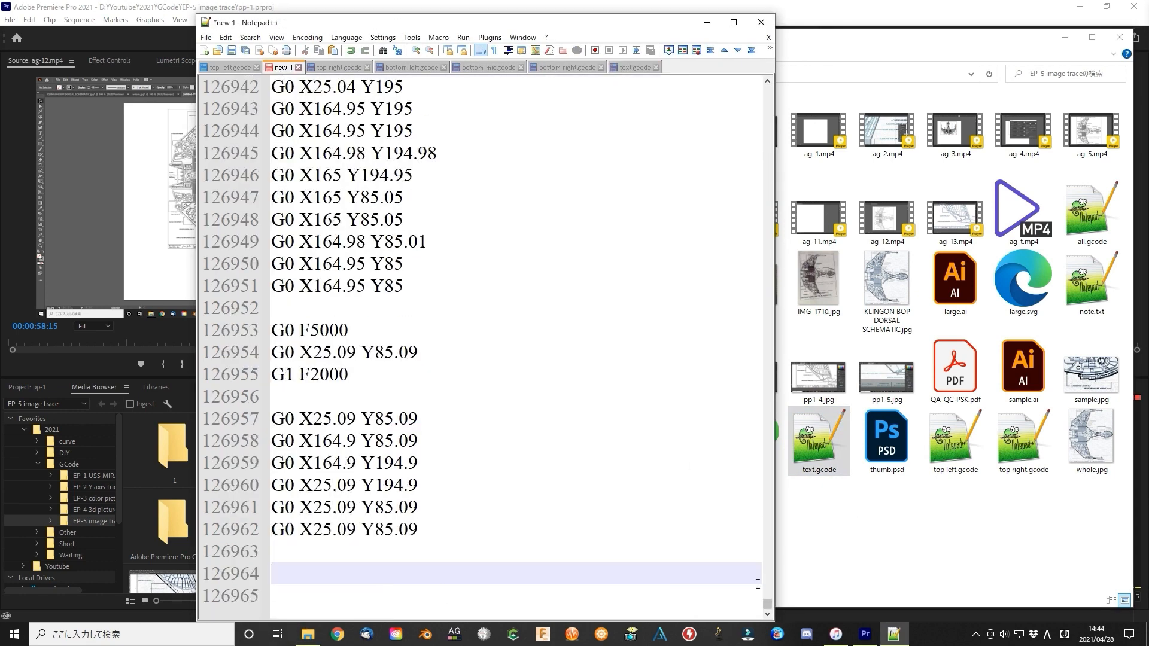
Remove the G90 G21 line at the beginning of the combined G-code file
left_click_drag(768, 603, 767, 90)
left_click(271, 110)
left_click_drag(322, 131, 240, 130)
key("Delete")
key("Delete")
Replace every G0 F5000 in the combined file with G0 Z3 F5000 and select the first G1 F2000 line
left_click_drag(324, 109, 241, 109)
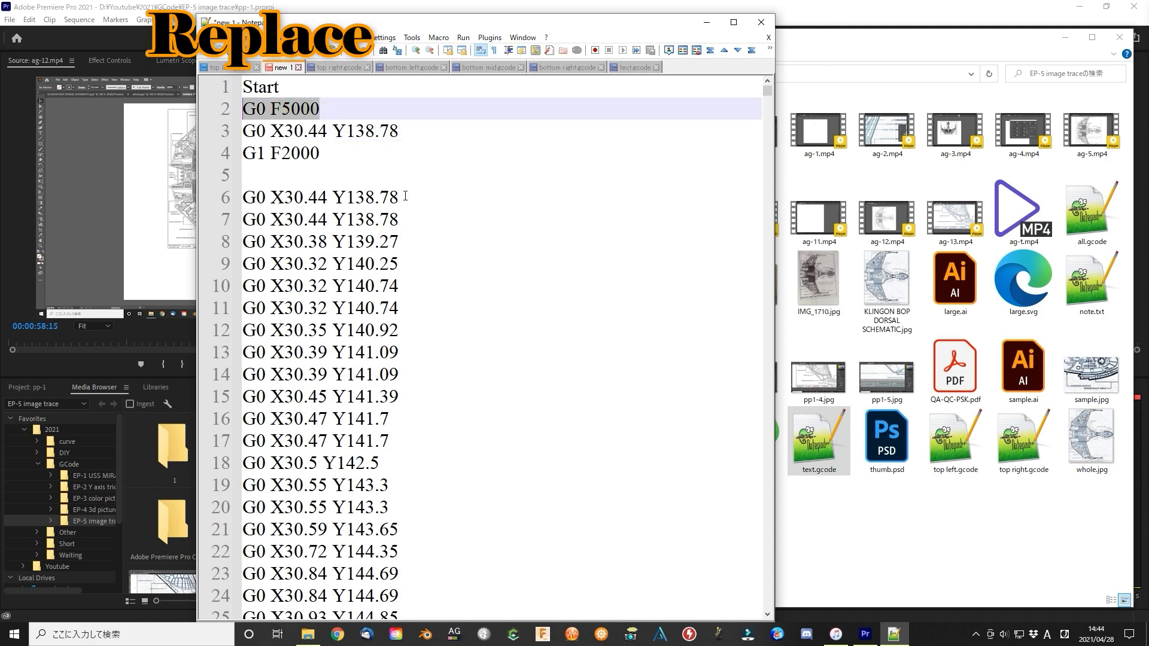
left_click(254, 37)
left_click(269, 158)
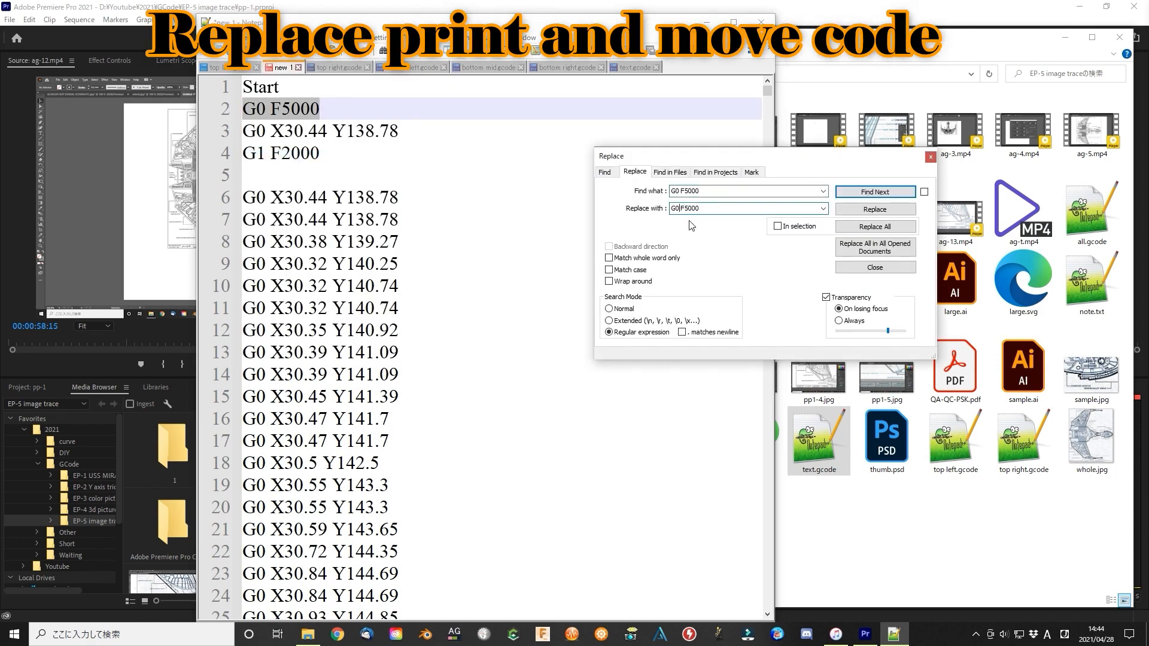
left_click_drag(327, 162, 242, 154)
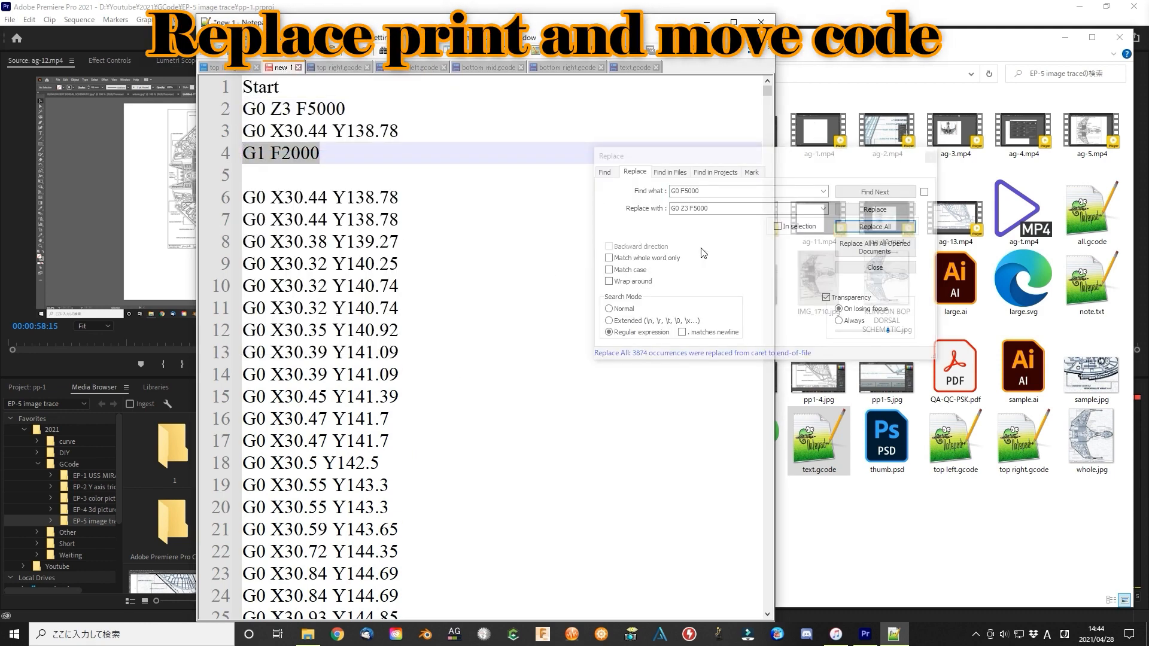
Replace every G1 F2000 in the combined file with G0 Z1.5 F2000
key("ctrl+h")
left_click(686, 208)
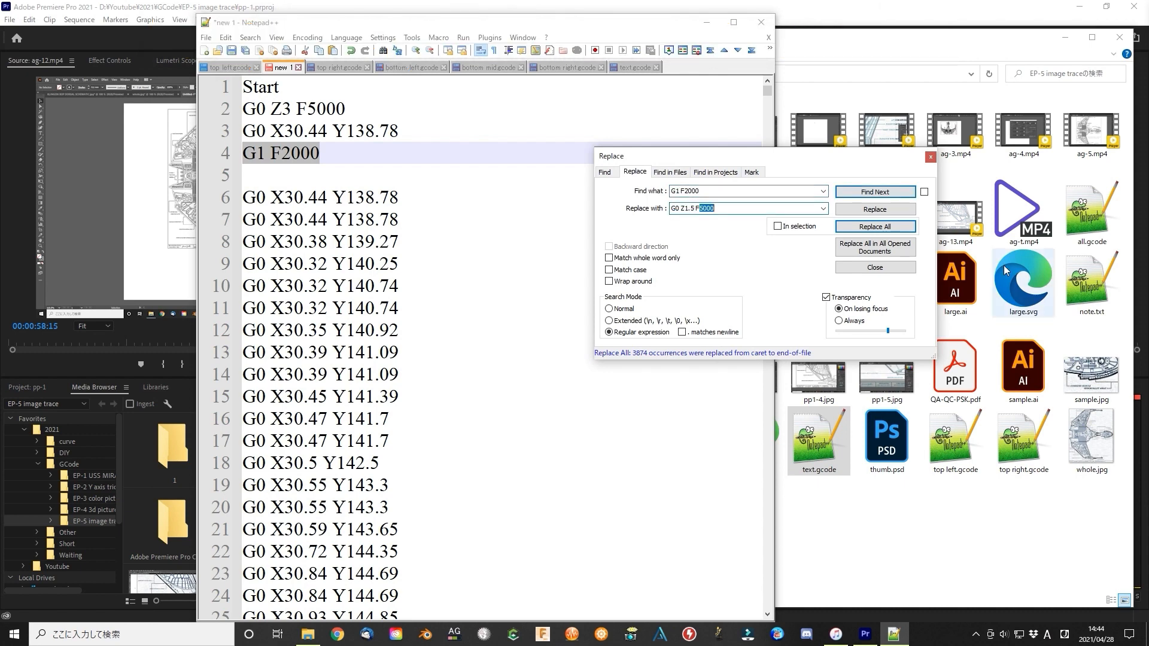
left_click(930, 158)
Insert two blank lines above the Start line at the beginning of the combined file
left_click(252, 90)
key("Left")
key("Return")
key("Return")
key("Up")
key("Up")
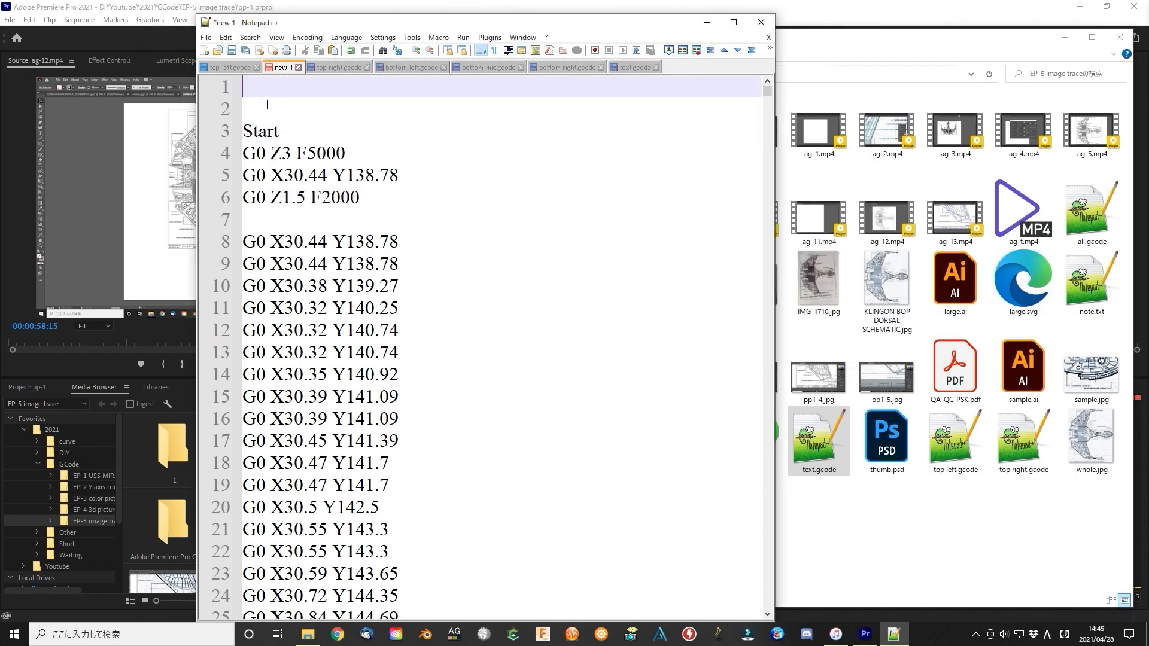
Close all the opened section G-code files and text.gcode, keeping the unsaved combined file open
left_click(304, 68)
left_click(306, 68)
left_click(307, 68)
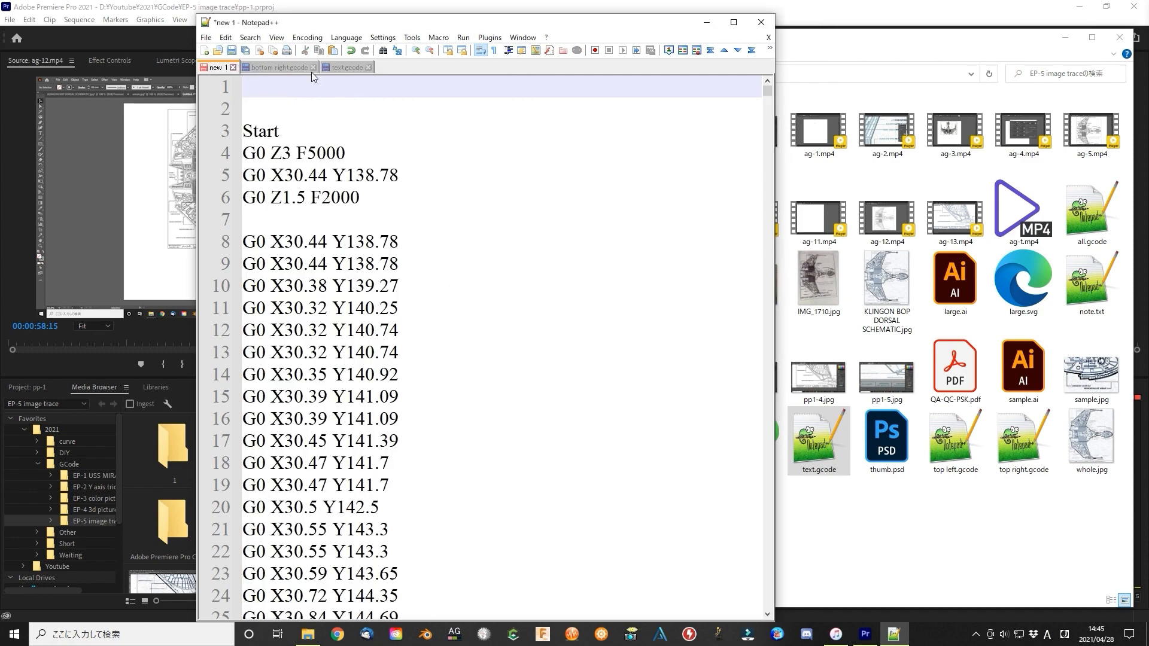
left_click(307, 68)
left_click(288, 68)
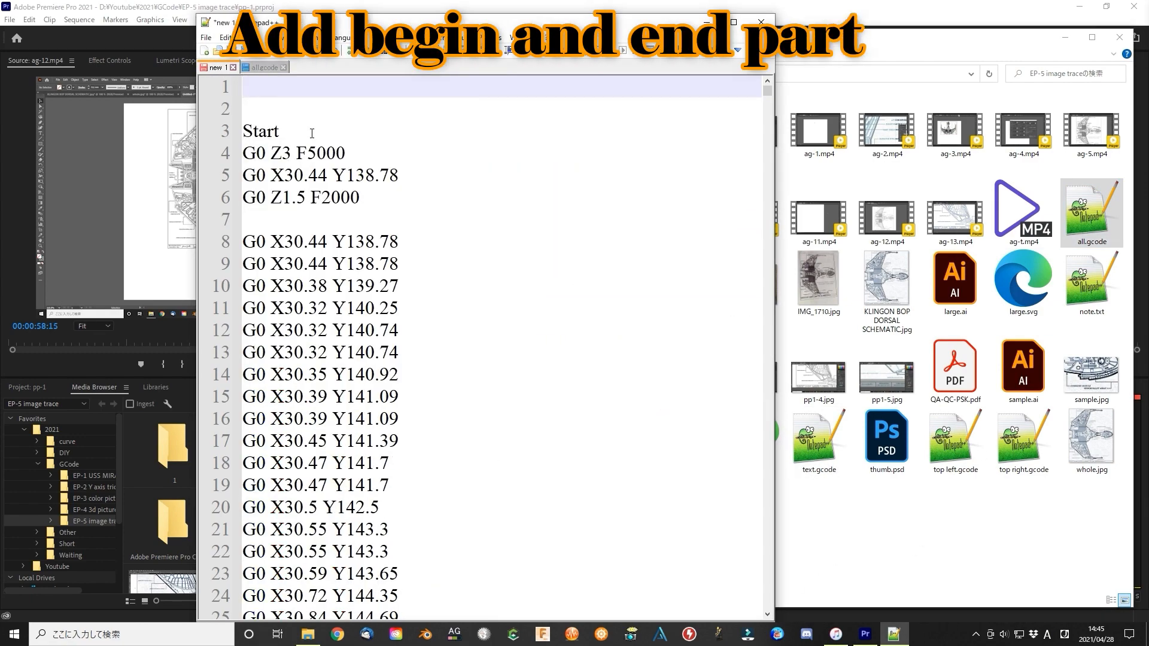
Copy all.gcode's header, G90 through End of head, to the combined file's beginning and its ending, M18 through Finish, to the end
key("ctrl+v")
left_click(261, 72)
left_click_drag(768, 90, 768, 606)
left_click_drag(280, 440, 279, 573)
left_click(226, 70)
key("ctrl+End")
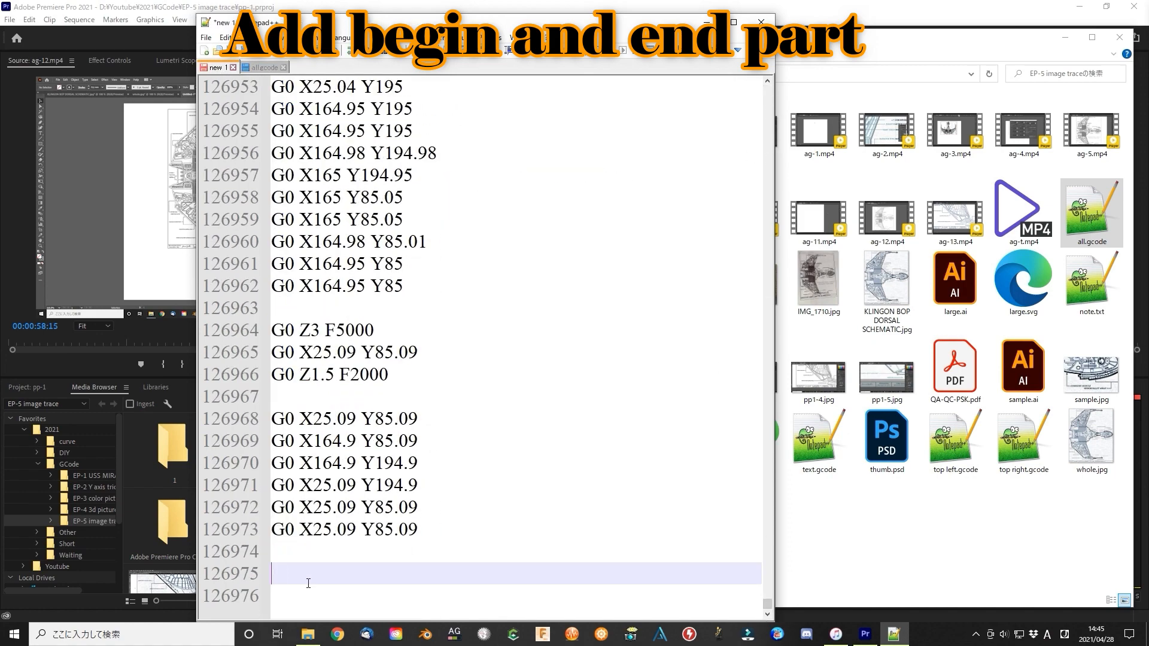
key("ctrl+v")
Close all.gcode and save the combined file as all.txt in the EP-5 image trace folder, closing it too
middle_click(252, 69)
left_click(207, 37)
left_click(251, 143)
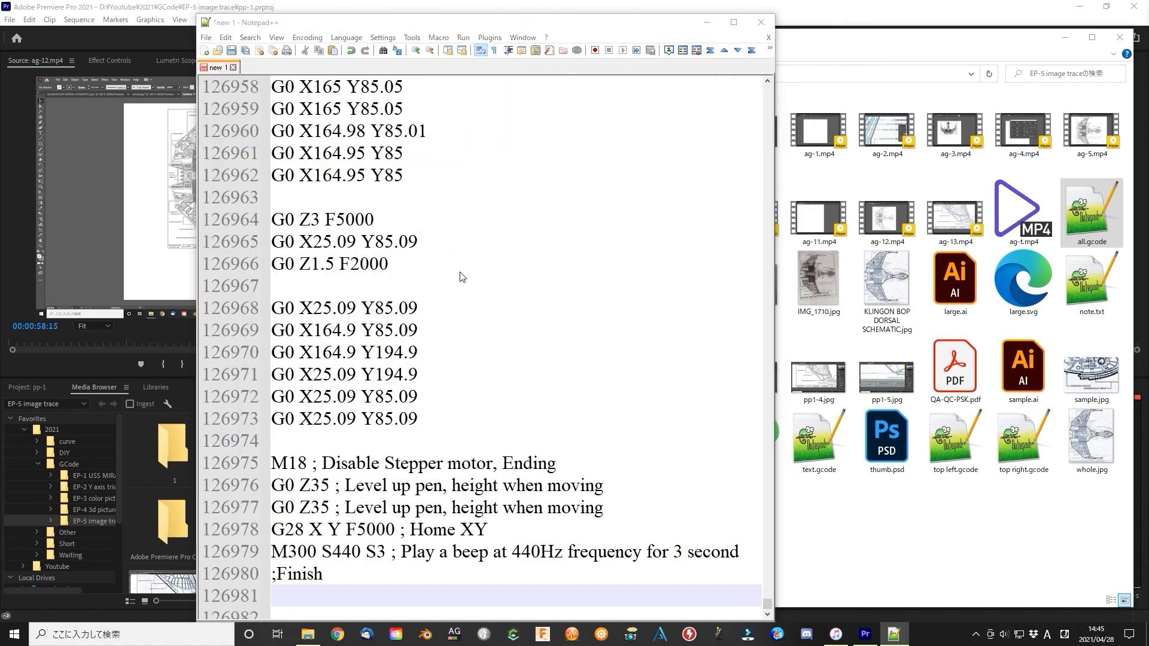
type("all")
left_click(669, 347)
middle_click(225, 69)
Rename the existing all.gcode as all figure.gcode and the newly saved all.txt as all.gcode
left_click(476, 318)
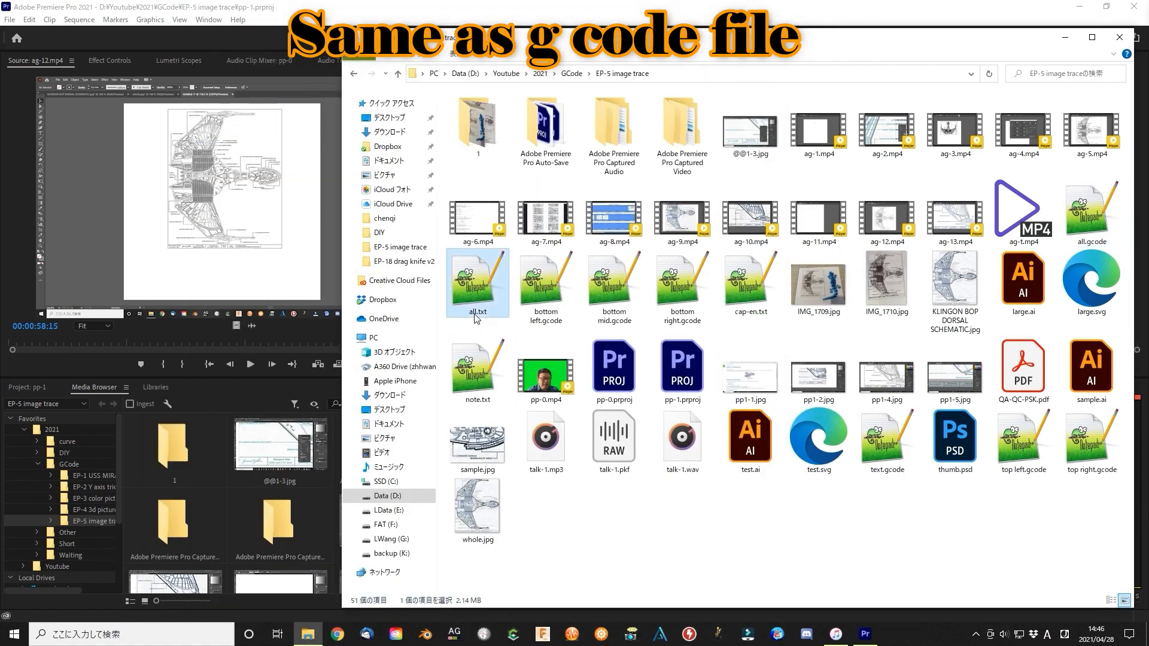
type("figure")
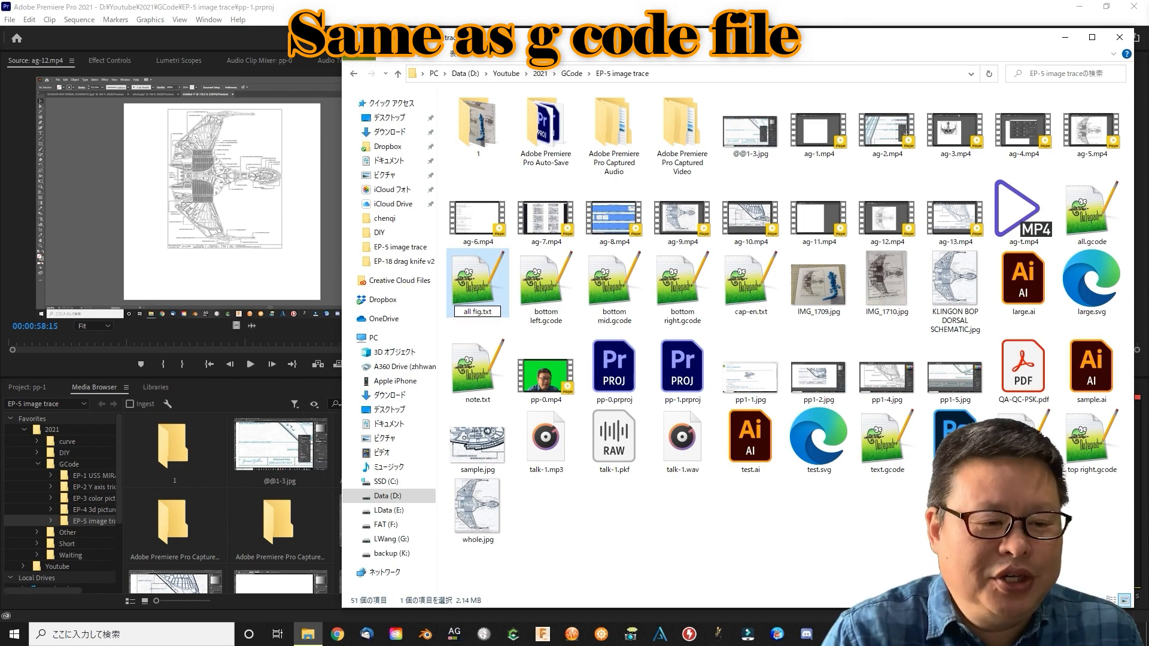
key("Delete")
key("Delete")
key("Delete")
key("Delete")
type(".gcode")
key("Return")
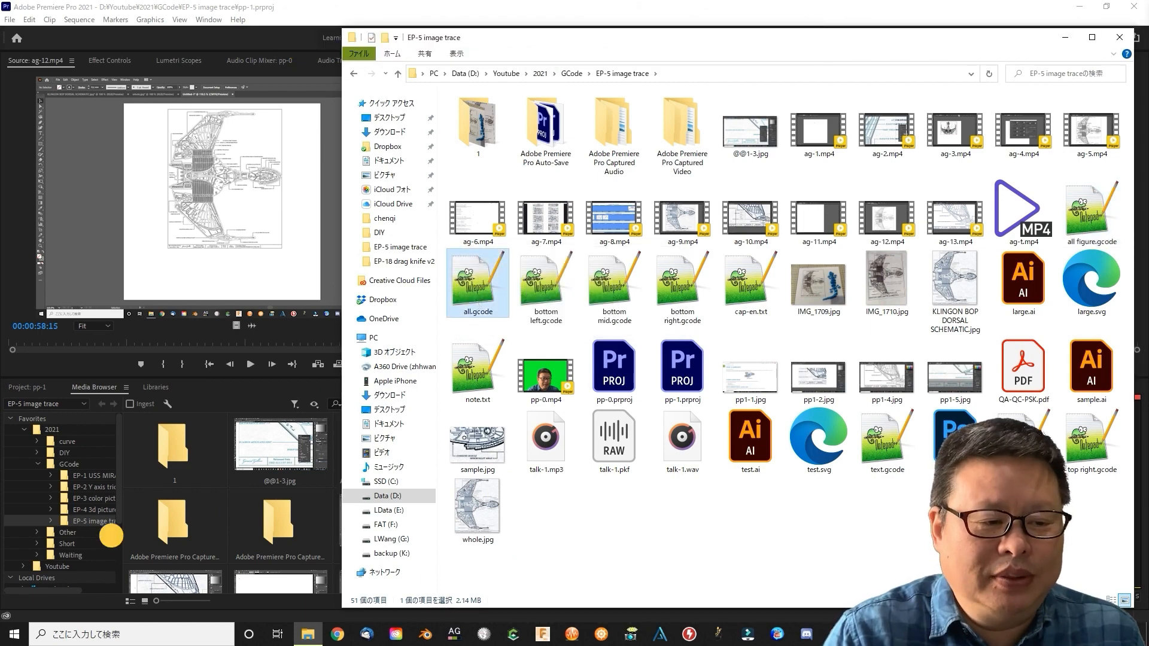